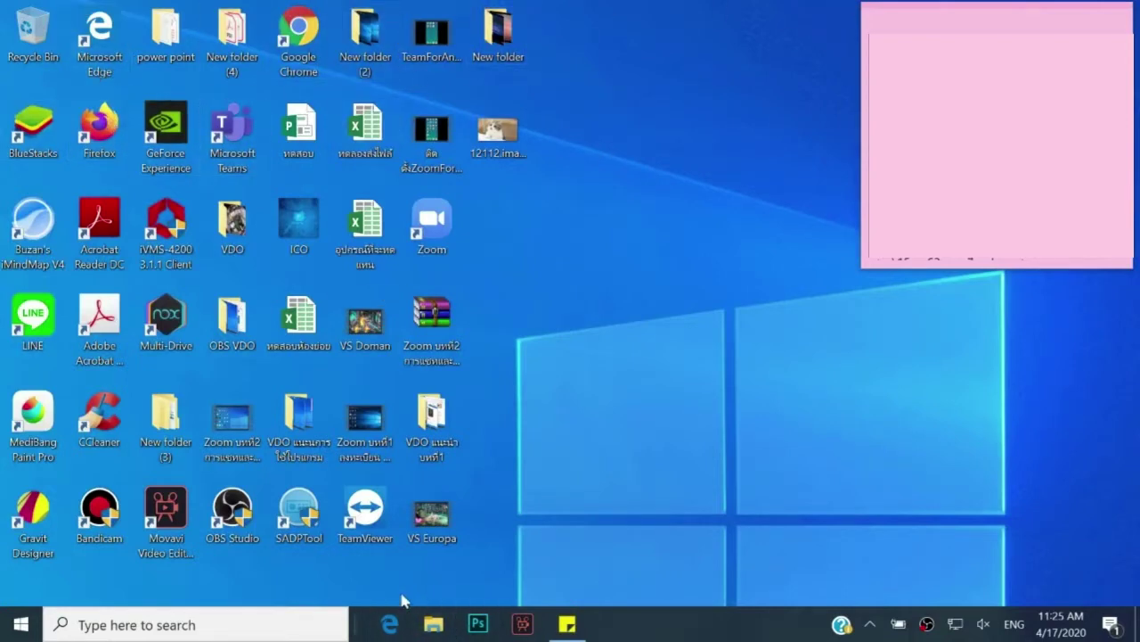
Launch Chrome, search Google for 'gmail', and open the 'Gmail - Google' result
{"action": "double_click", "coordinate": [299, 31]}
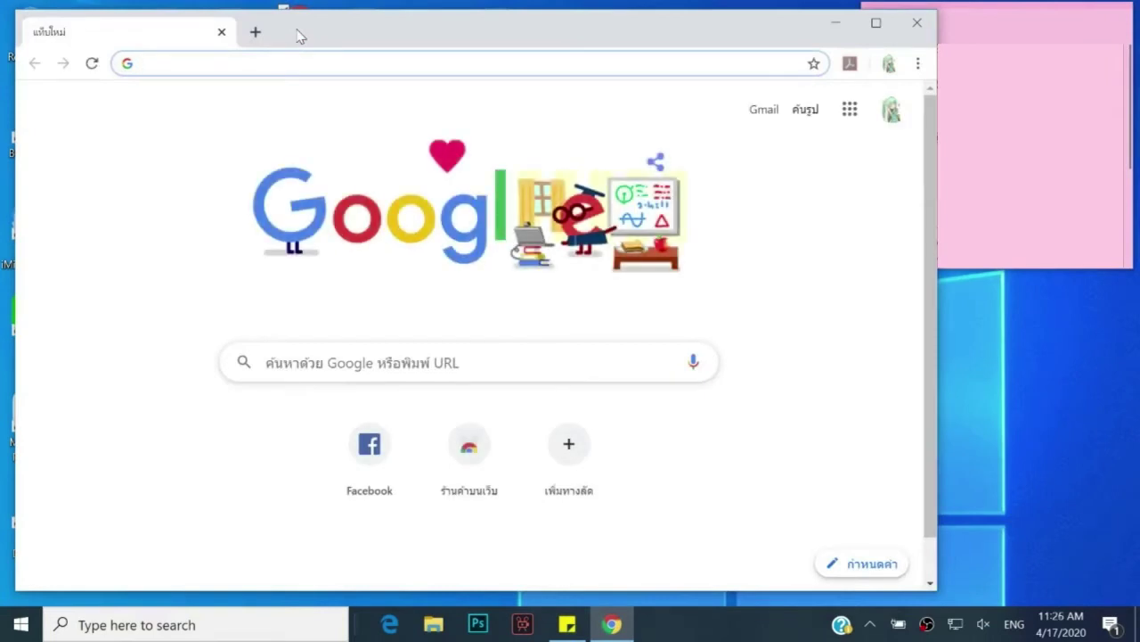
{"action": "type", "text": "gmail"}
{"action": "key", "text": "Return"}
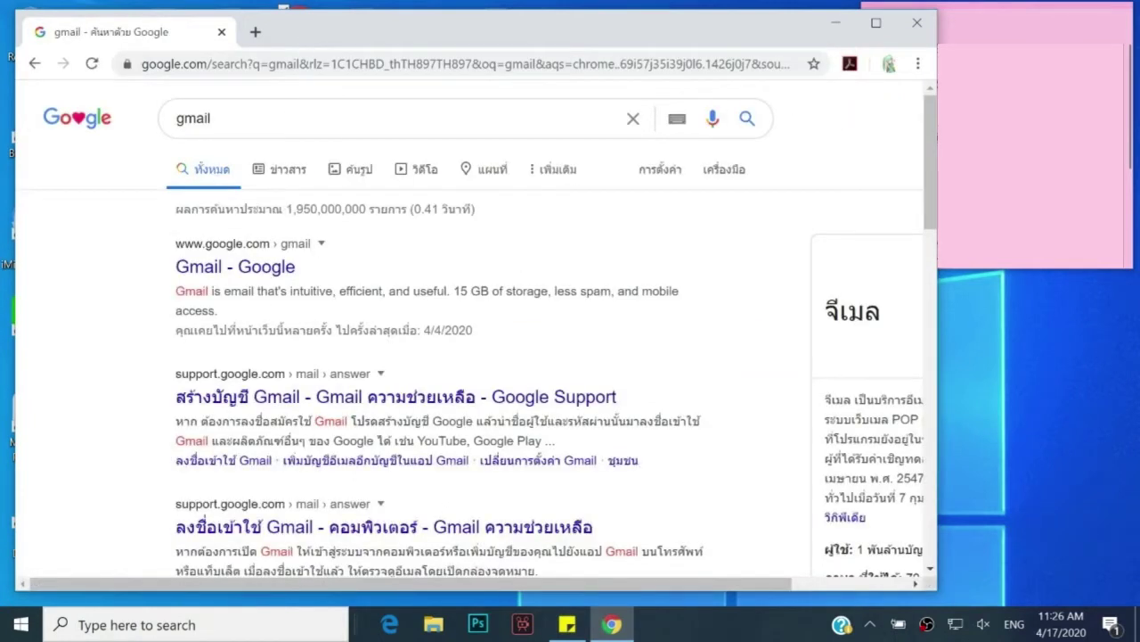
{"action": "left_click", "coordinate": [271, 269]}
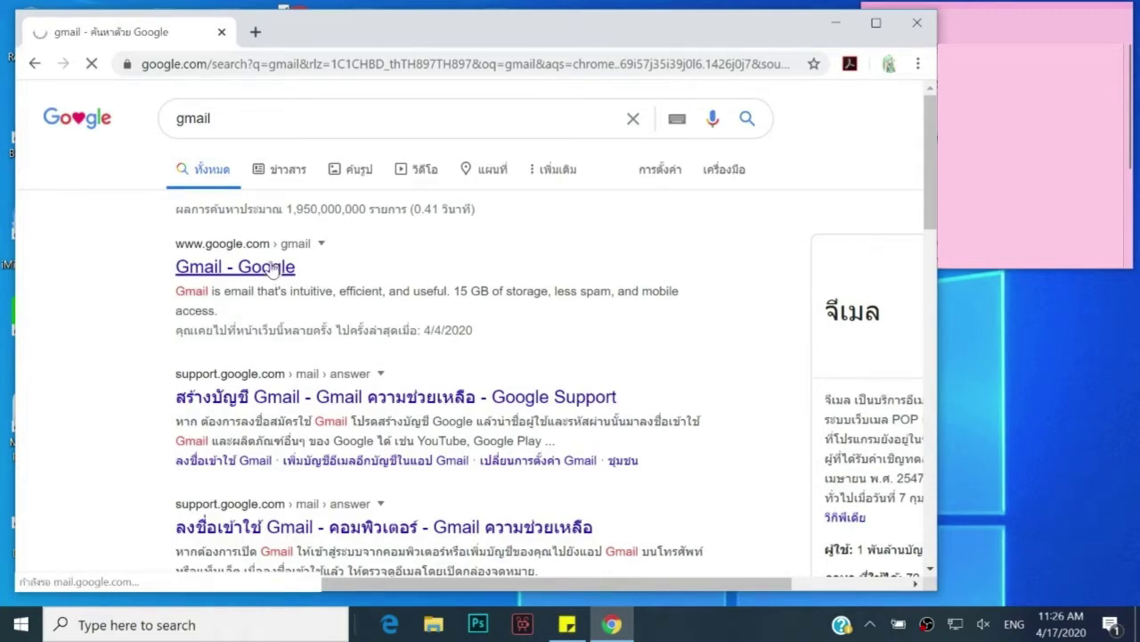
Maximize the browser and sign out of the Google account from the account panel
{"action": "left_click", "coordinate": [877, 24]}
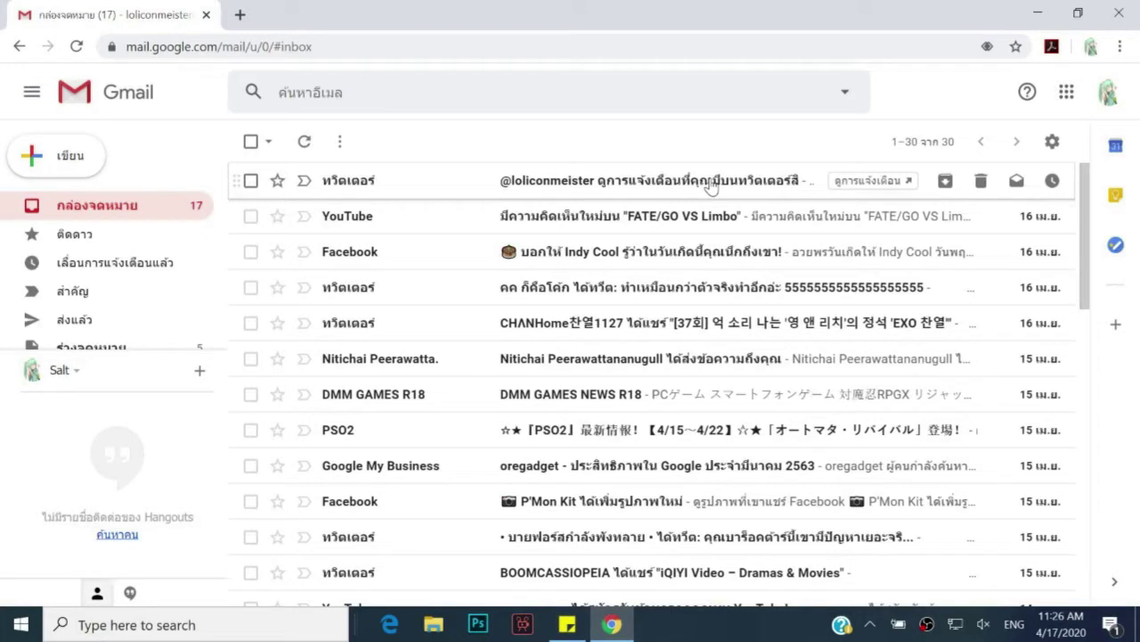
{"action": "left_click", "coordinate": [1109, 93]}
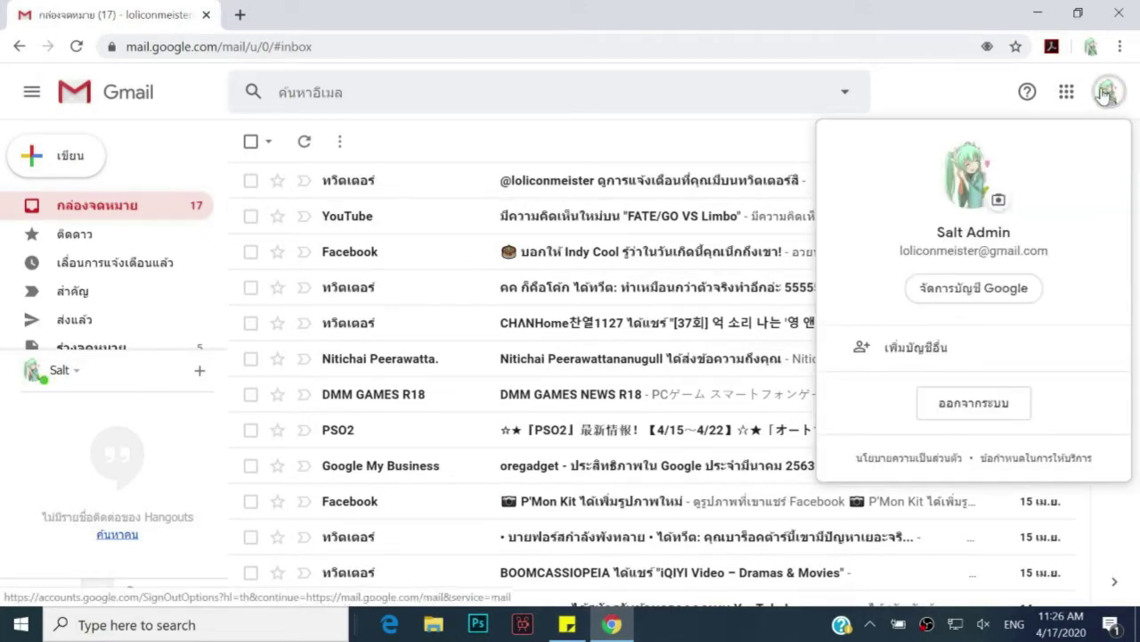
{"action": "left_click", "coordinate": [970, 408]}
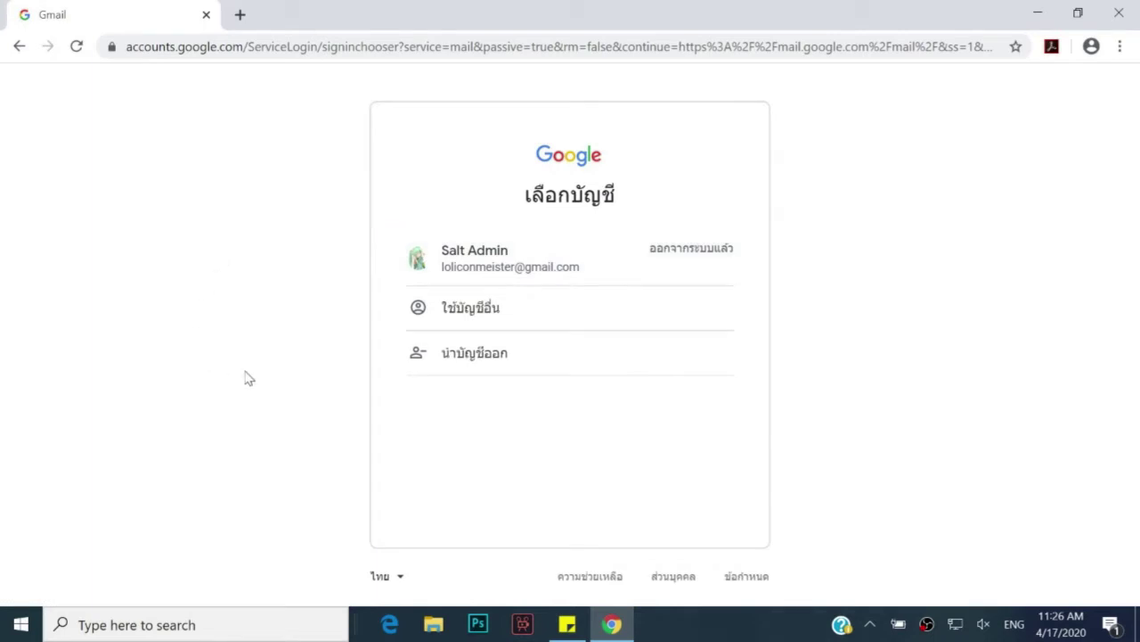
Choose 'Use another account' and submit the school e-mail address
{"action": "left_click", "coordinate": [502, 314]}
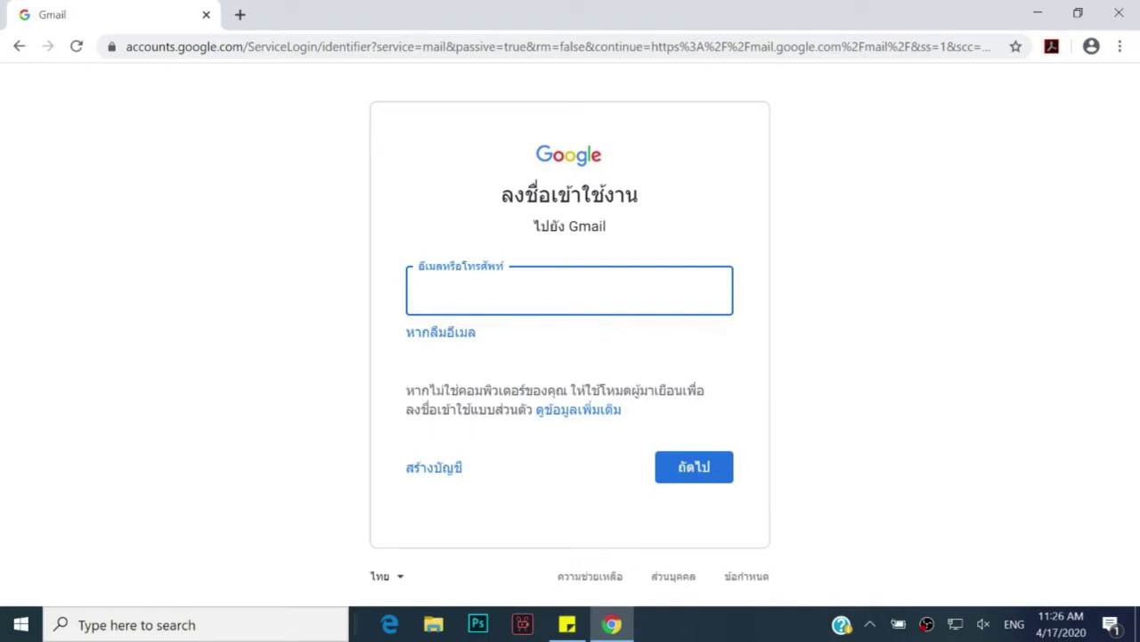
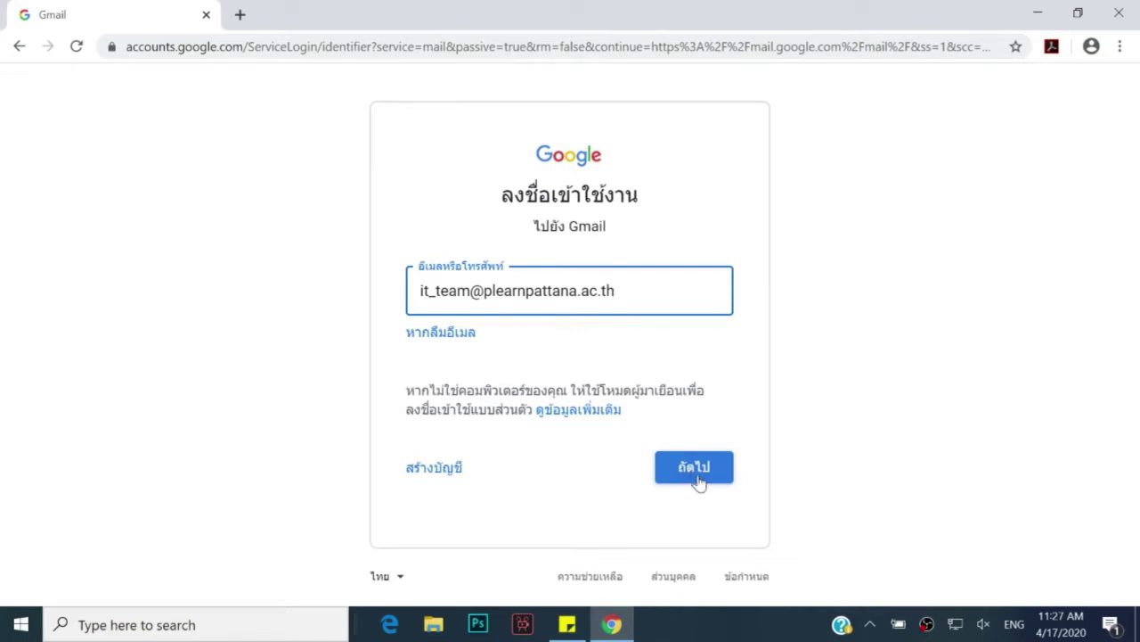
{"action": "left_click", "coordinate": [699, 479]}
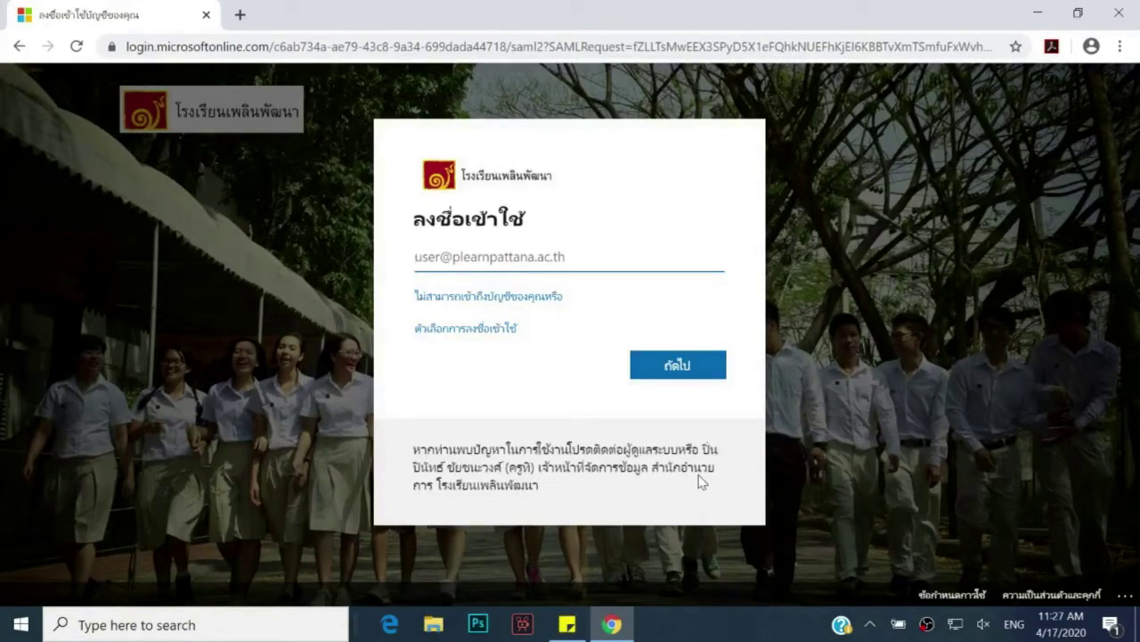
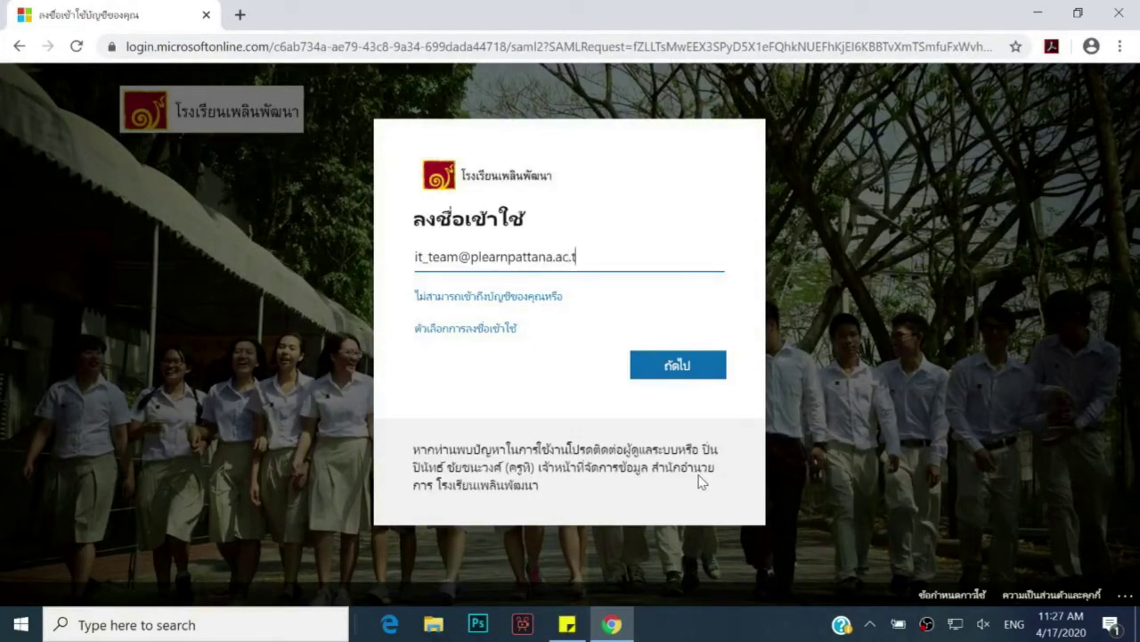
Sign in to Microsoft with the school e-mail address and its current password
{"action": "left_click", "coordinate": [688, 372]}
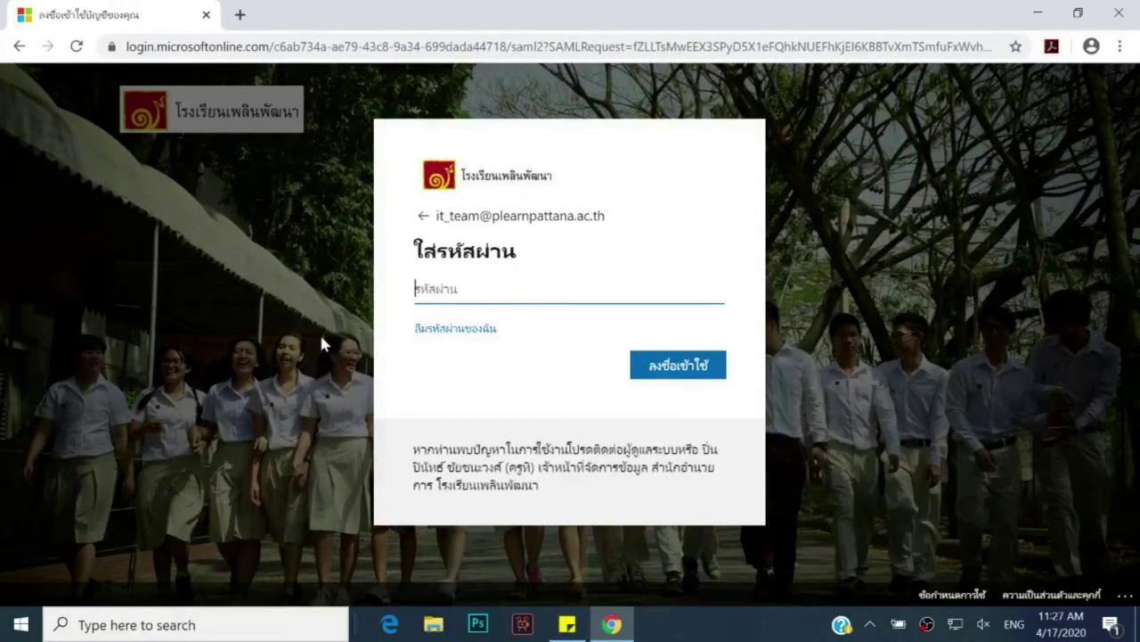
{"action": "type", "text": "•"}
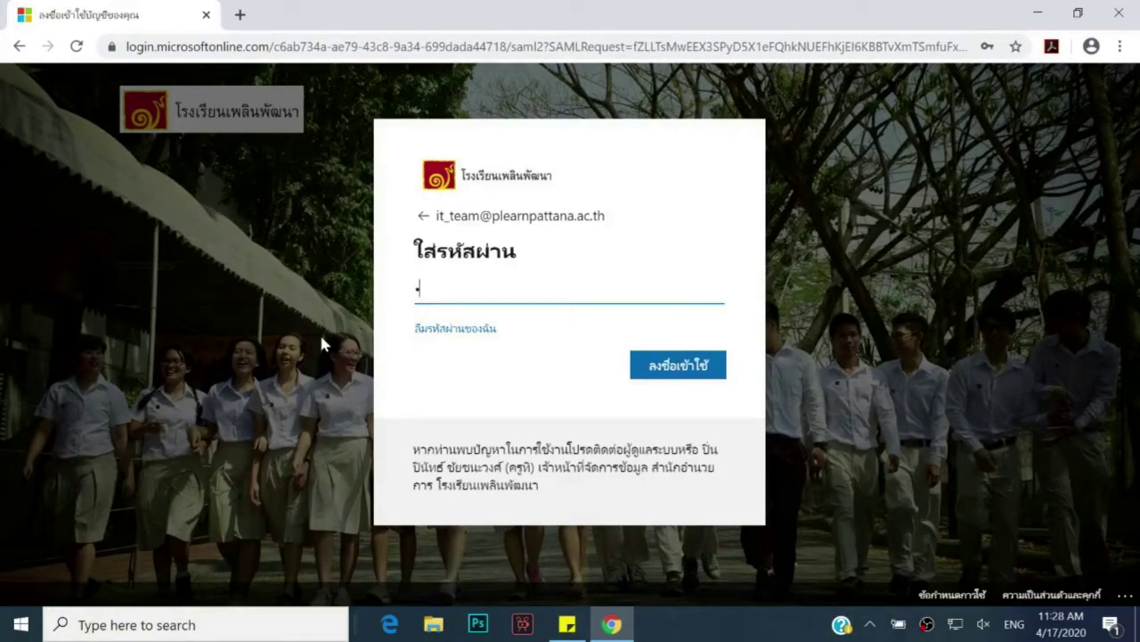
{"action": "type", "text": "•••••••••"}
{"action": "left_click", "coordinate": [685, 376]}
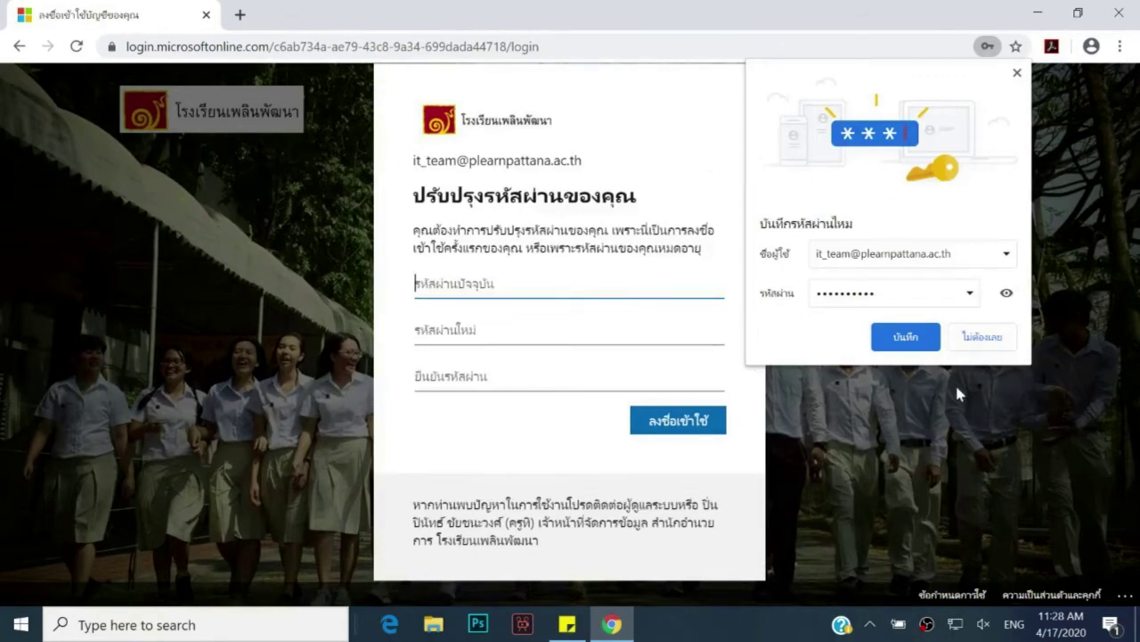
Choose 'Never' (ไม่ต้องเลย) in Chrome's save-password prompt
{"action": "left_click", "coordinate": [983, 346]}
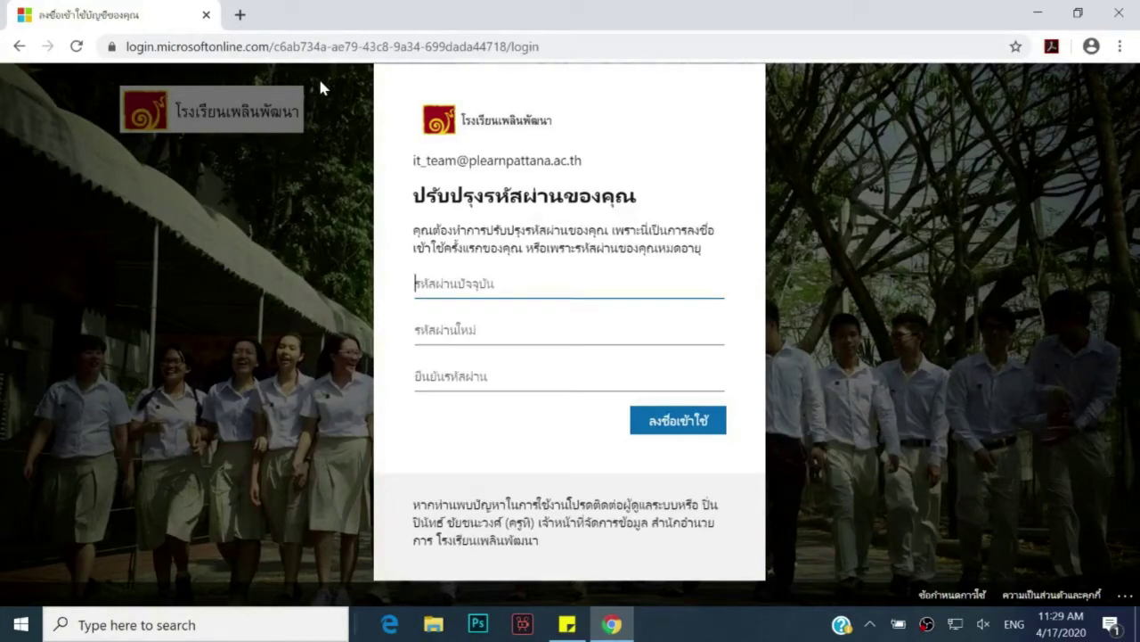
Enter the current password, type and confirm a new password, and submit the update
{"action": "type", "text": "•"}
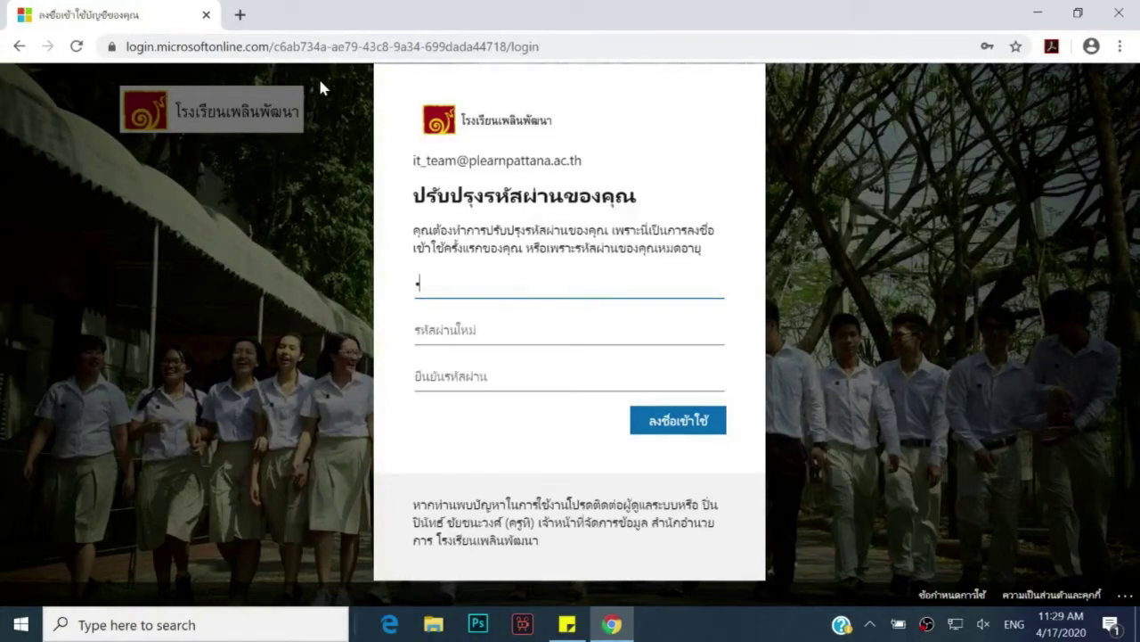
{"action": "type", "text": "•••••••••"}
{"action": "key", "text": "Tab"}
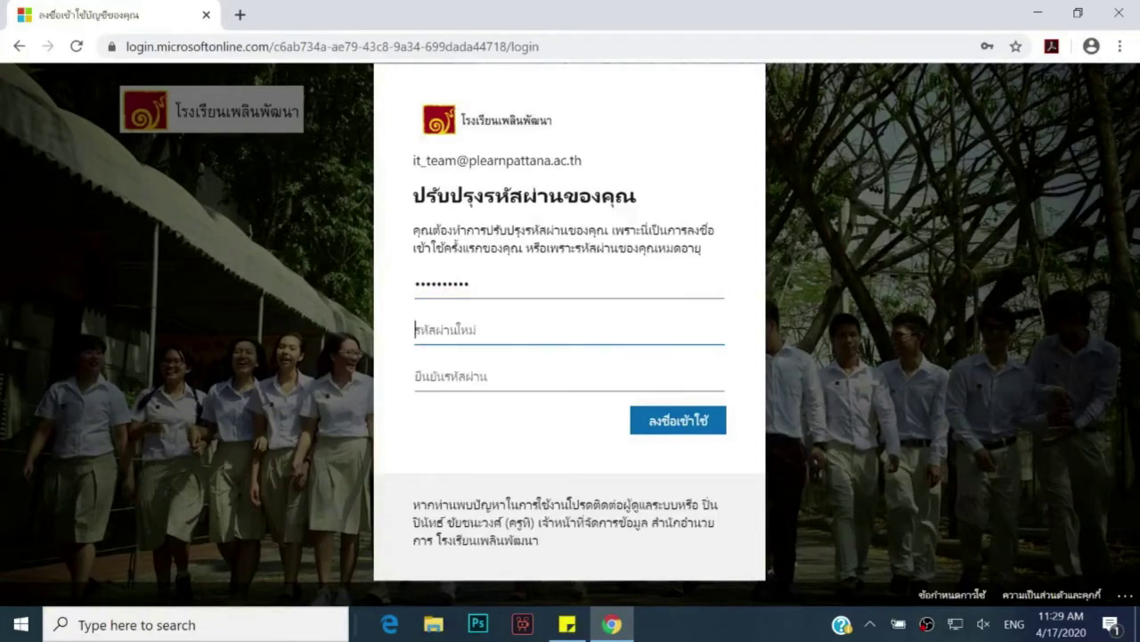
{"action": "type", "text": "••••••••"}
{"action": "left_click", "coordinate": [415, 376]}
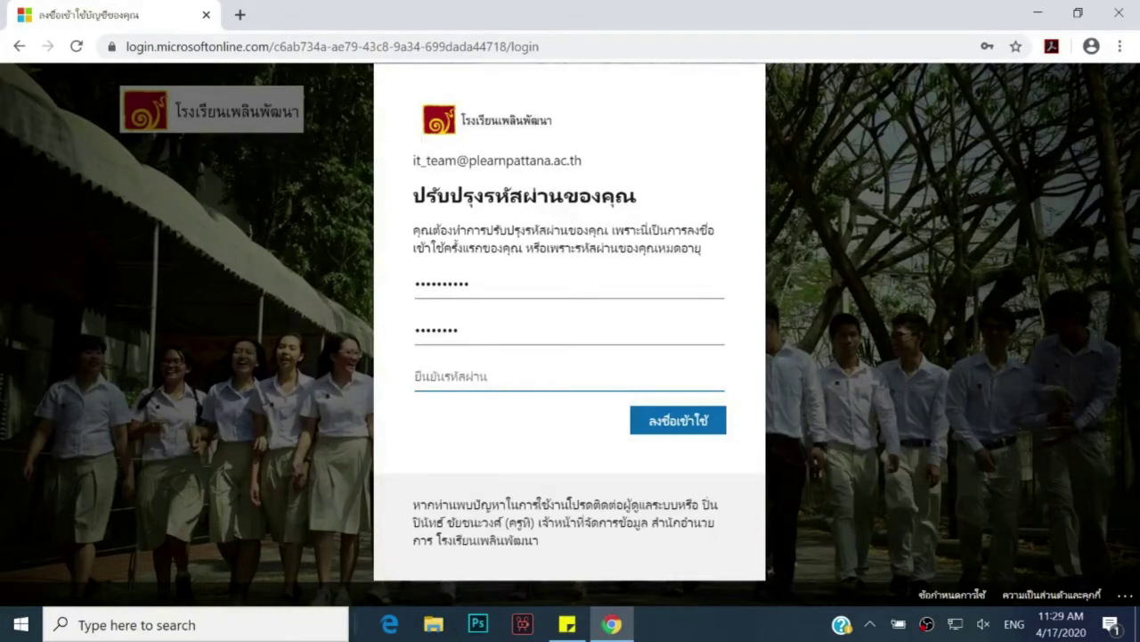
{"action": "type", "text": "••••••••"}
{"action": "left_click", "coordinate": [458, 329]}
{"action": "left_click", "coordinate": [458, 376]}
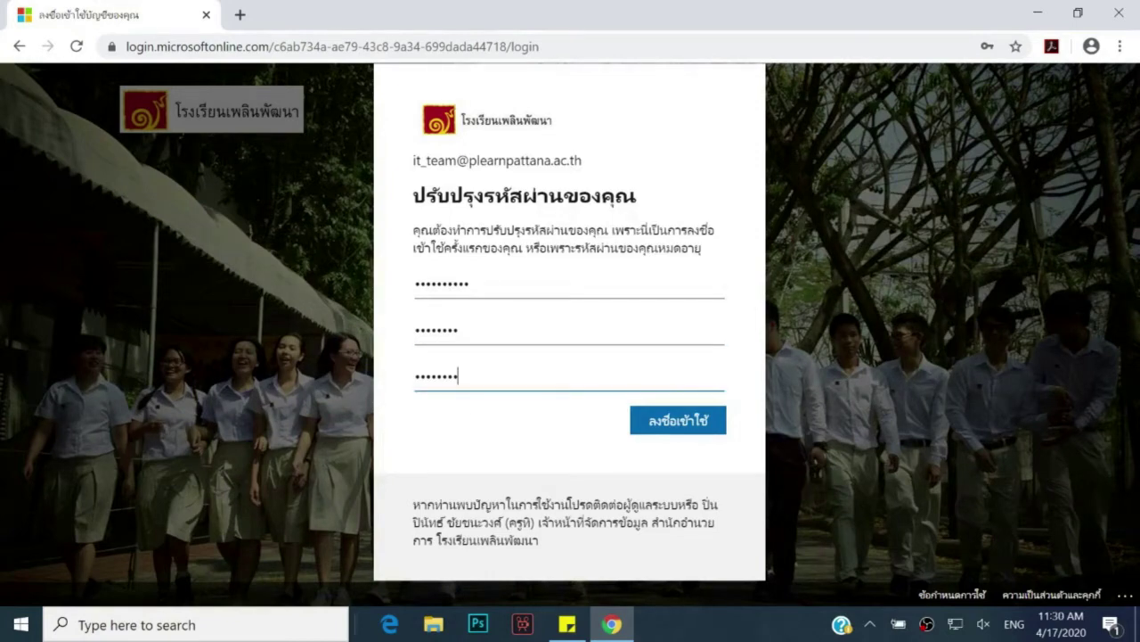
{"action": "key", "text": "shift+Tab"}
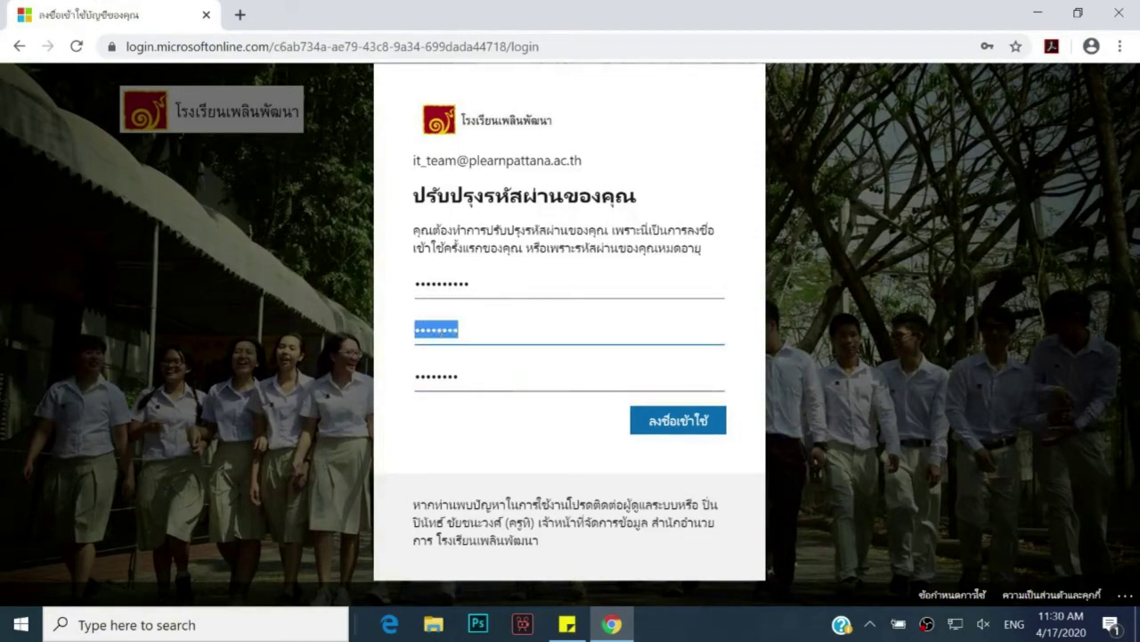
{"action": "key", "text": "Tab"}
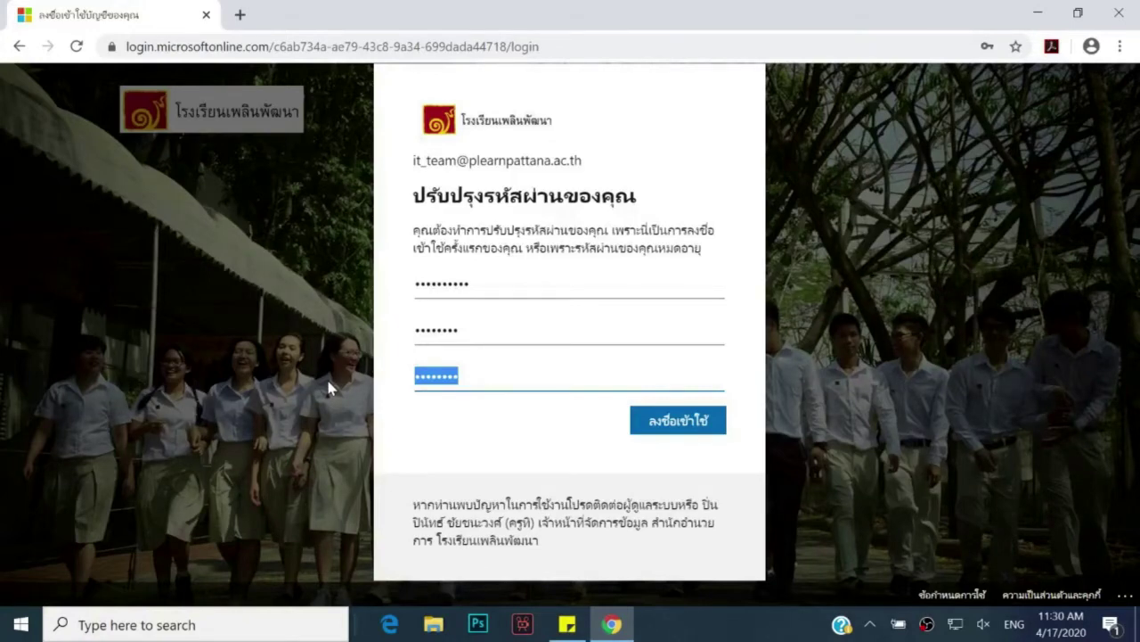
{"action": "left_click", "coordinate": [679, 423]}
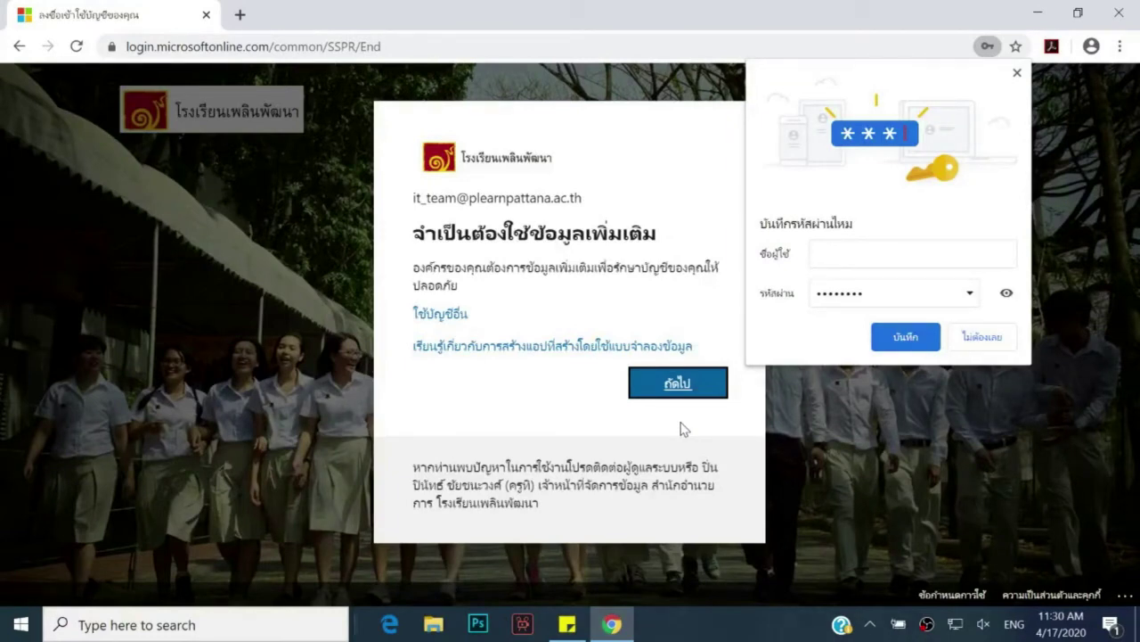
Decline saving the new password and continue past 'More information required' with Next (ถัดไป)
{"action": "left_click", "coordinate": [982, 338]}
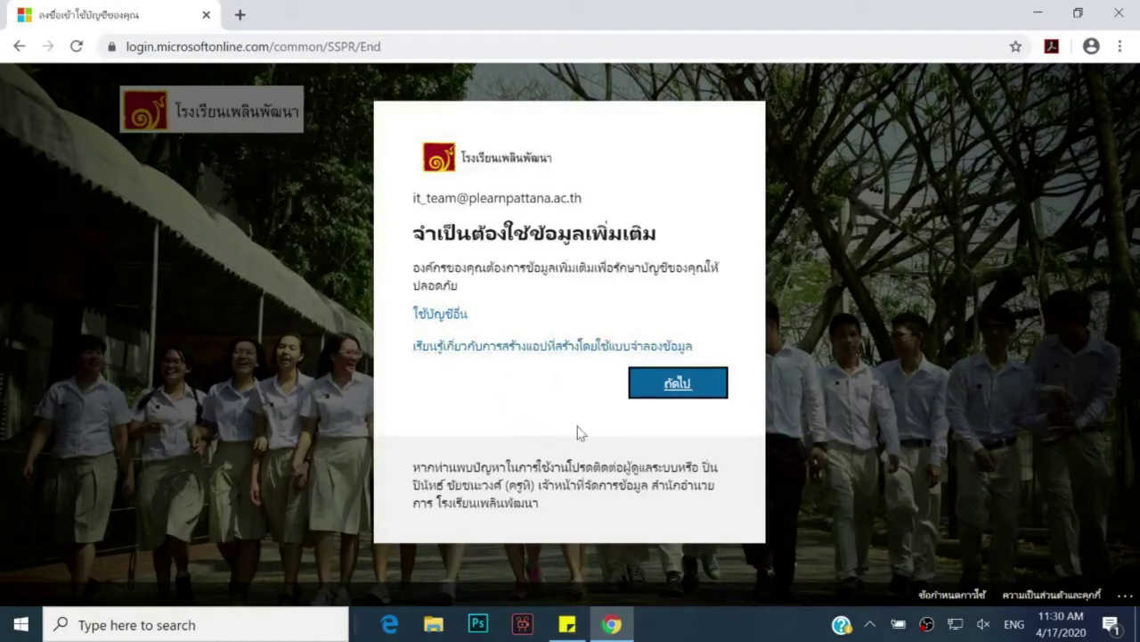
{"action": "left_click", "coordinate": [683, 394]}
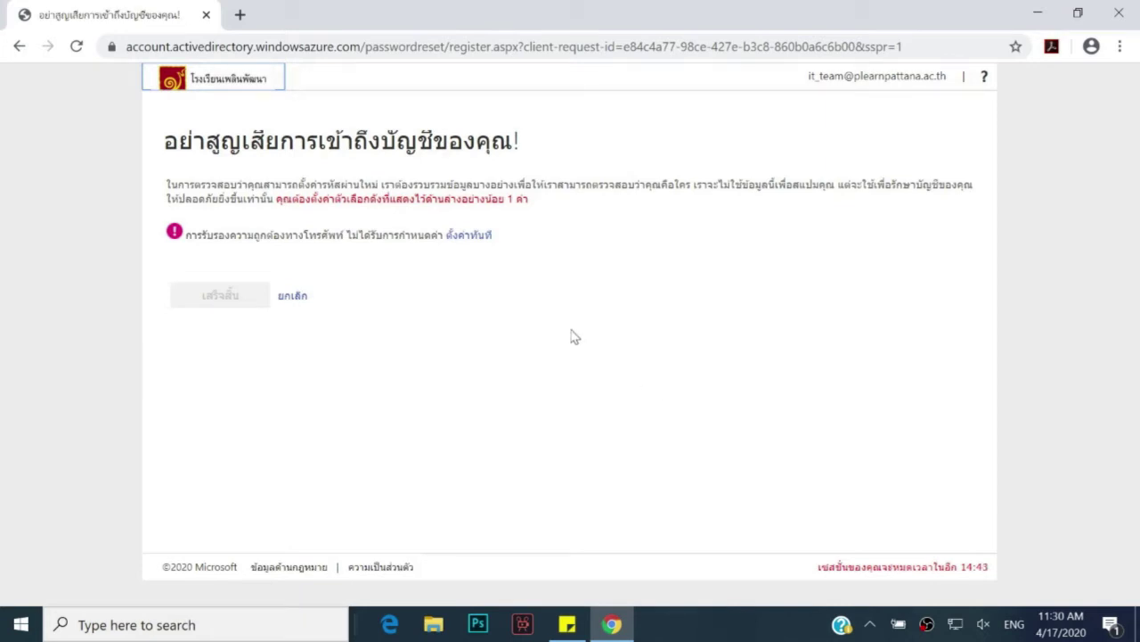
Set up phone authentication with country ไทย (+66) and the school's mobile number
{"action": "left_click", "coordinate": [475, 237]}
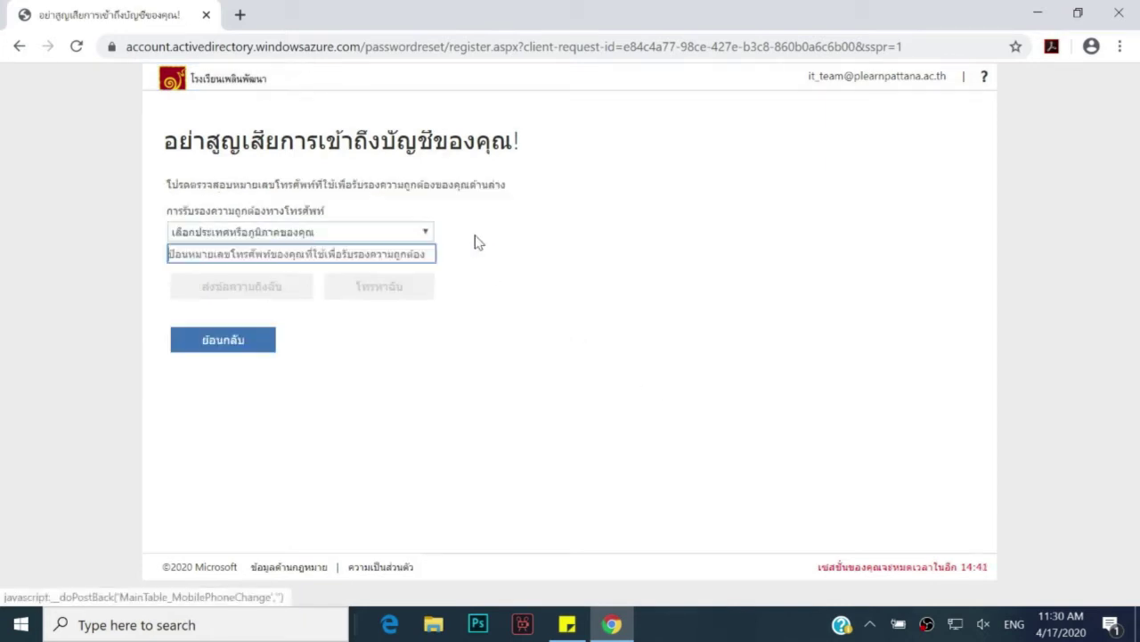
{"action": "left_click", "coordinate": [425, 233]}
{"action": "left_click_drag", "start_coordinate": [427, 261], "coordinate": [425, 377]}
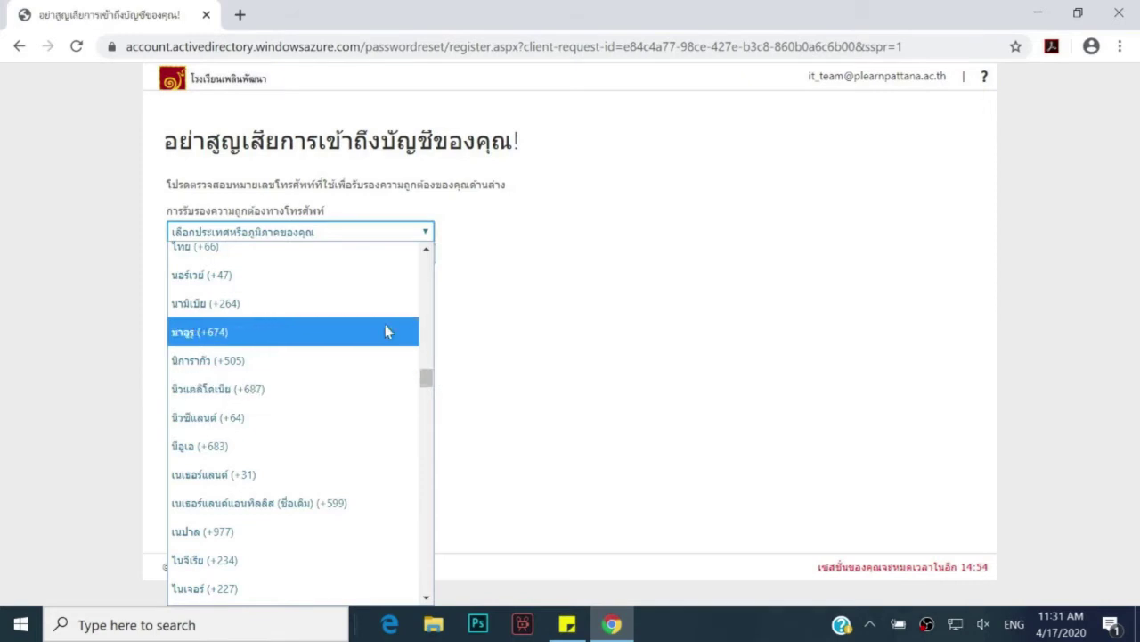
{"action": "scroll", "coordinate": [267, 258], "scroll_direction": "up", "scroll_amount": 1}
{"action": "left_click", "coordinate": [256, 337]}
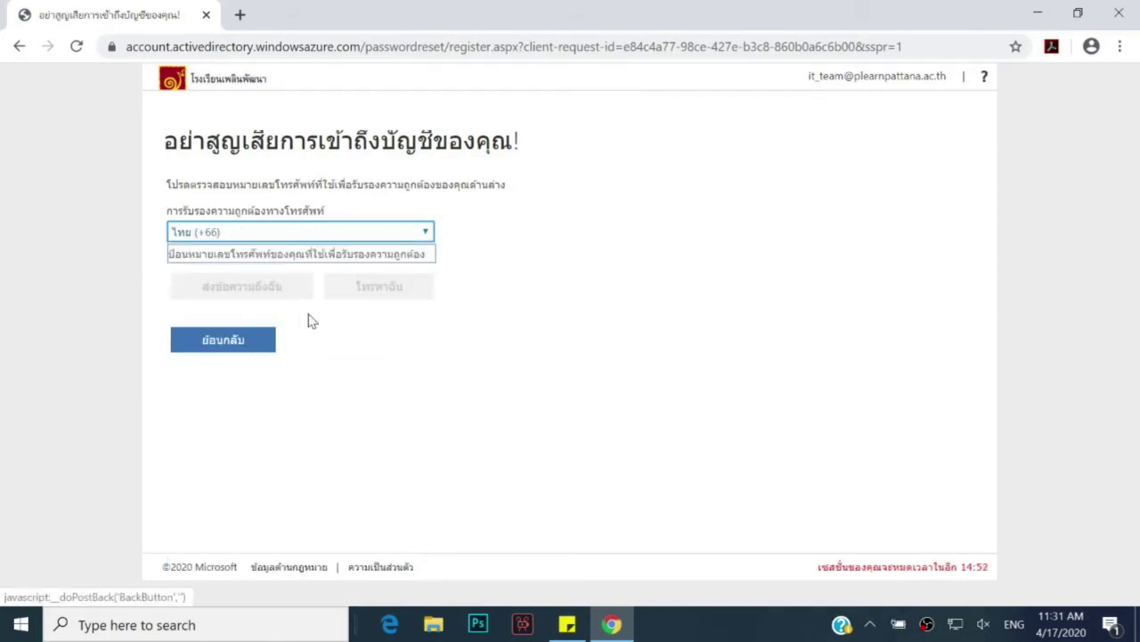
{"action": "left_click", "coordinate": [306, 254]}
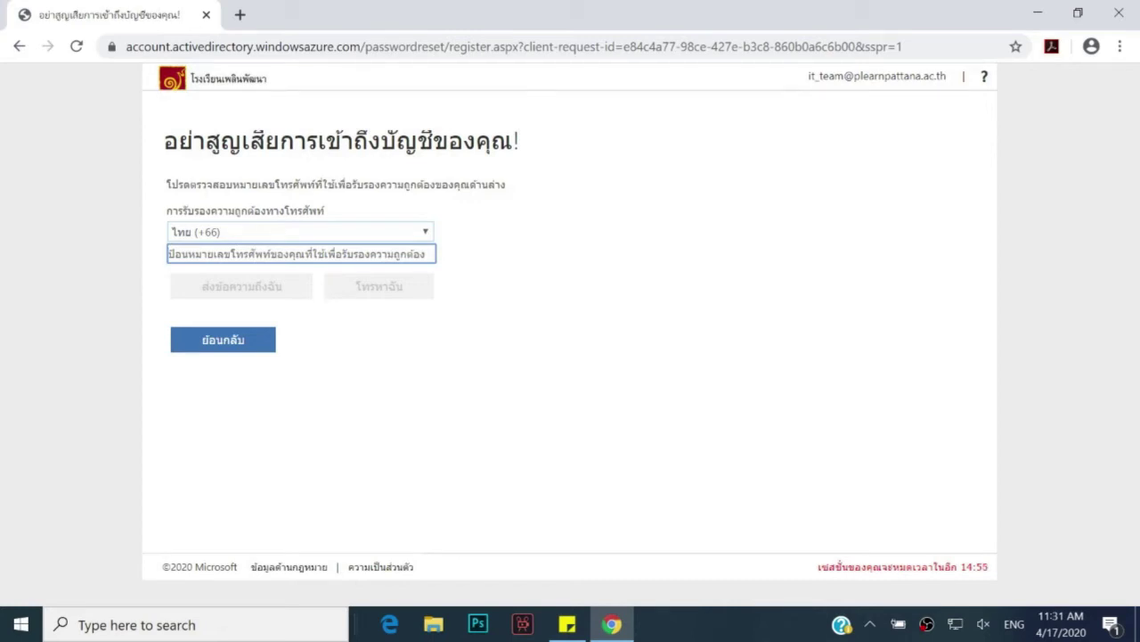
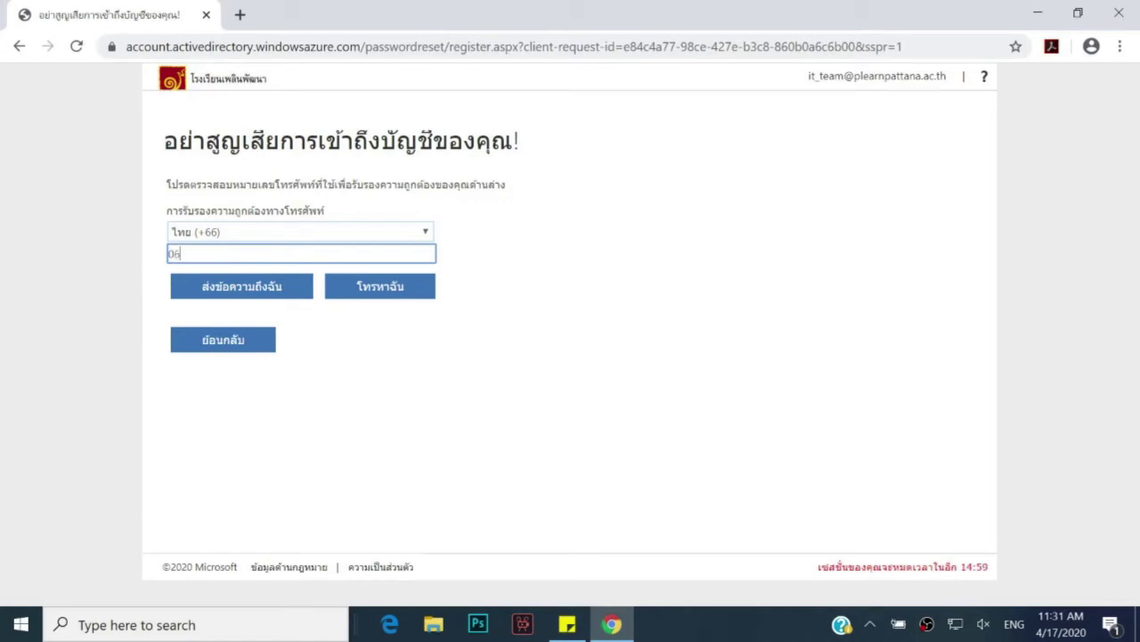
{"action": "left_click_drag", "start_coordinate": [227, 254], "coordinate": [123, 254]}
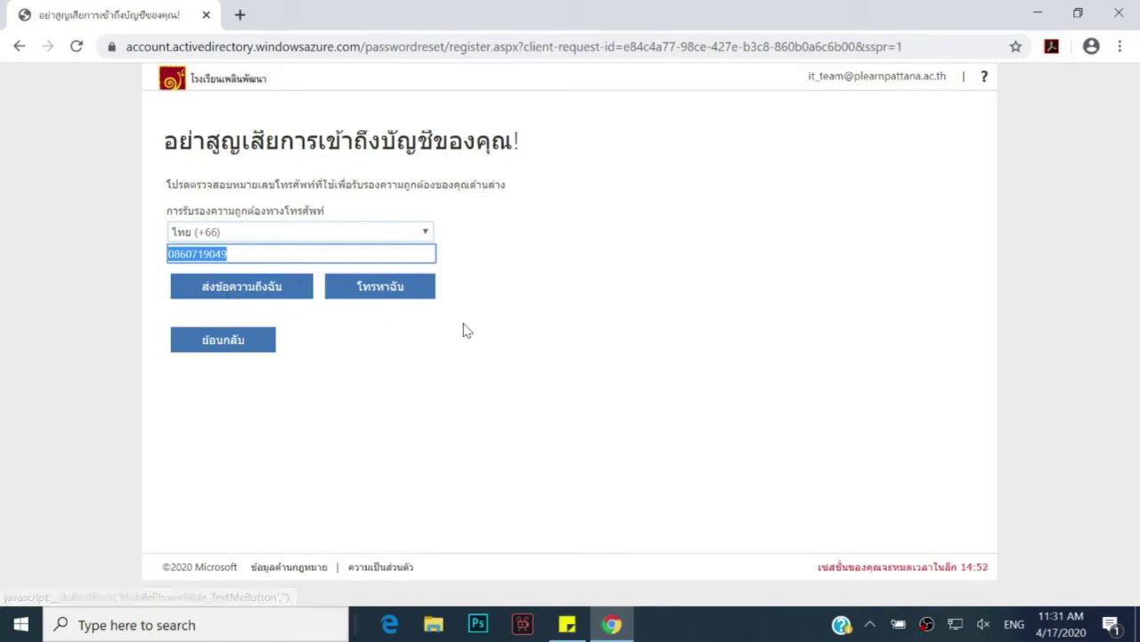
Request a verification text, resend it via 'Try again', and verify the phone with the received code
{"action": "left_click", "coordinate": [247, 301]}
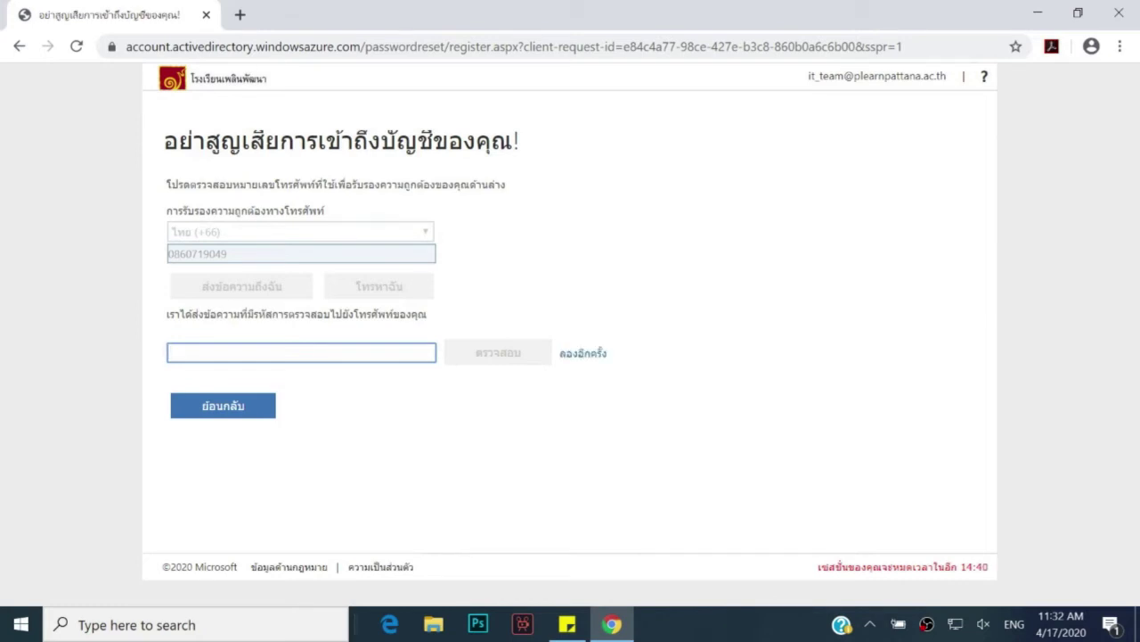
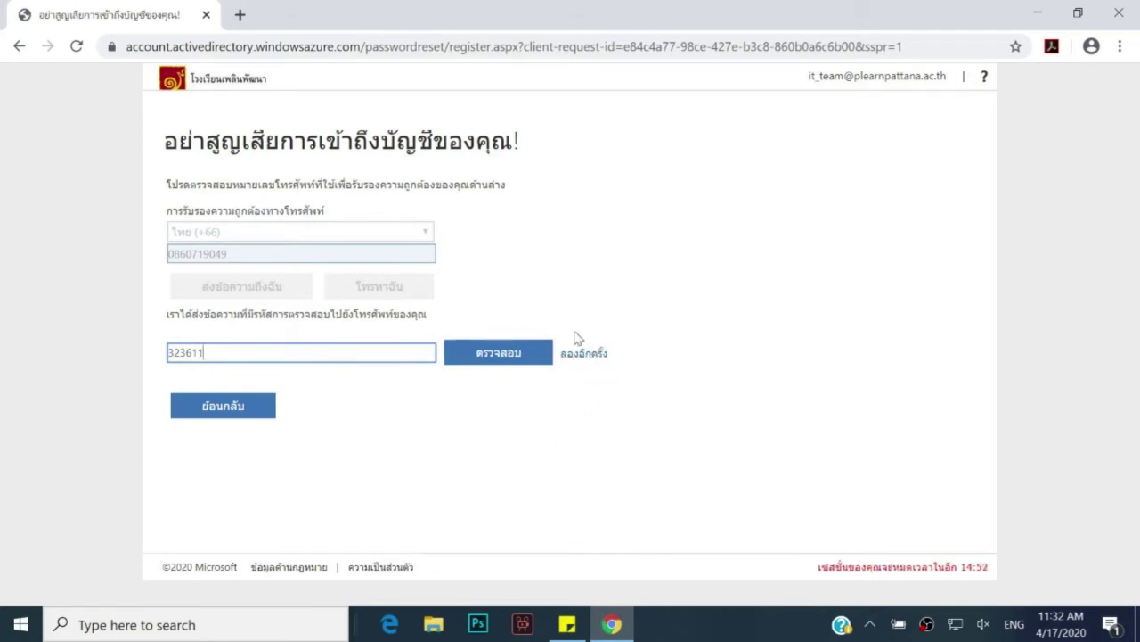
{"action": "left_click", "coordinate": [588, 360]}
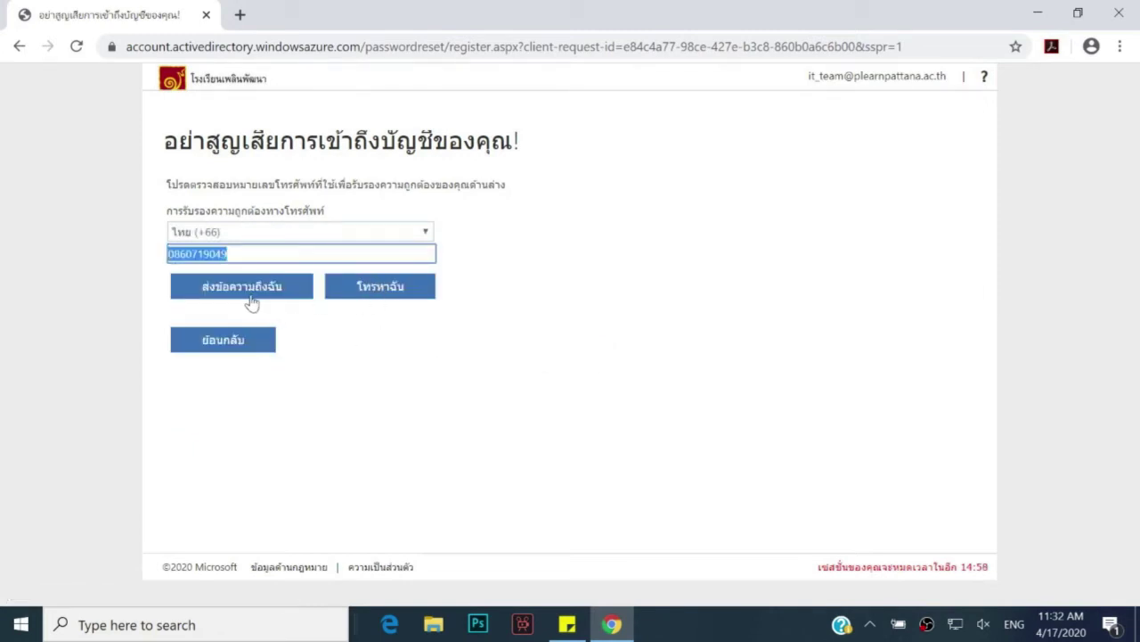
{"action": "left_click", "coordinate": [244, 295]}
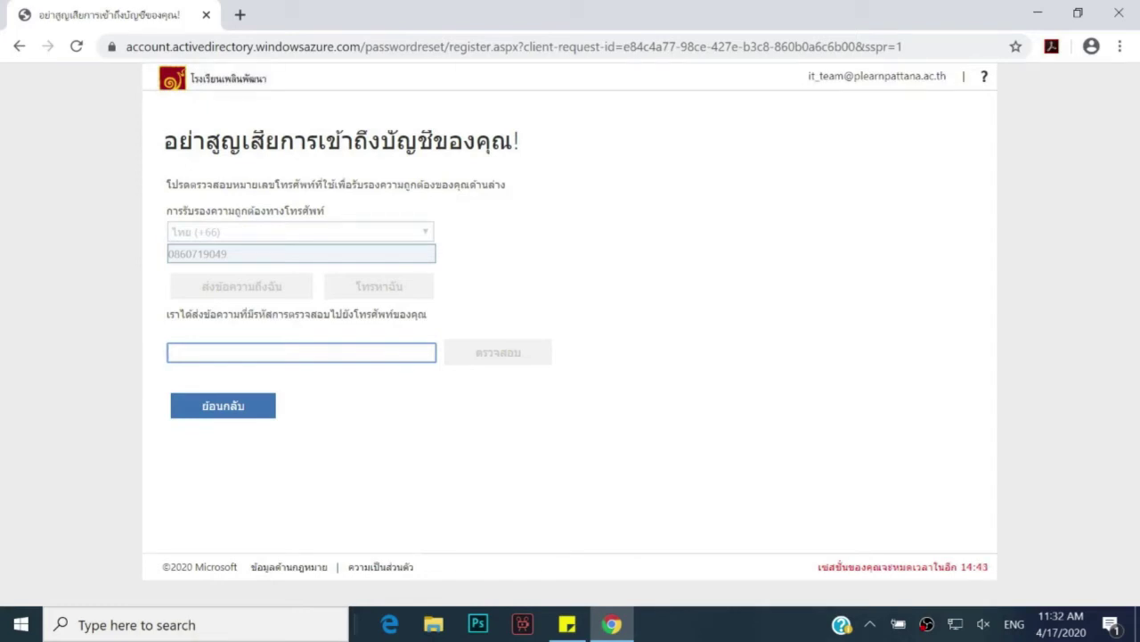
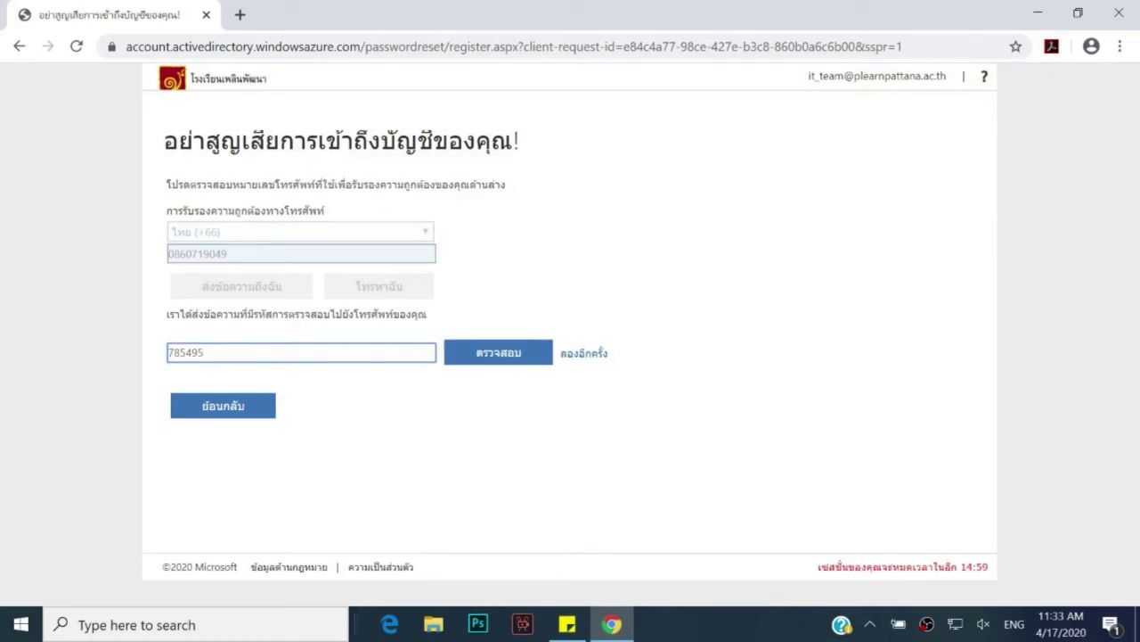
{"action": "left_click", "coordinate": [490, 359]}
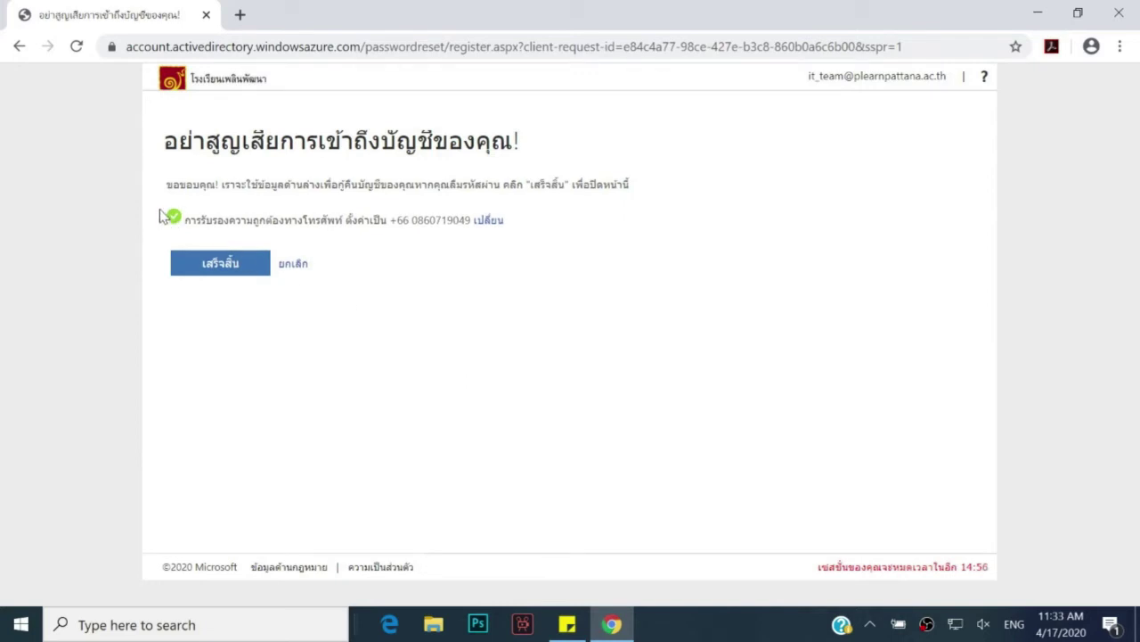
Review the confirmed phone verification line and click Finish (เสร็จสิ้น) to complete registration
{"action": "left_click_drag", "start_coordinate": [184, 220], "coordinate": [369, 220]}
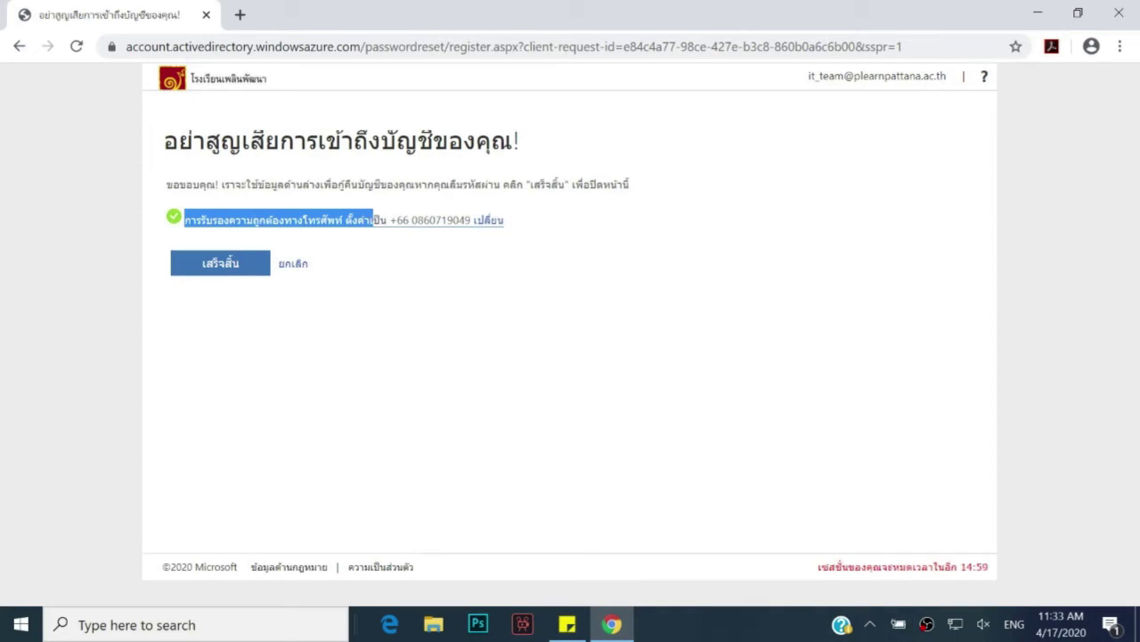
{"action": "double_click", "coordinate": [240, 220]}
{"action": "left_click_drag", "start_coordinate": [185, 220], "coordinate": [308, 220]}
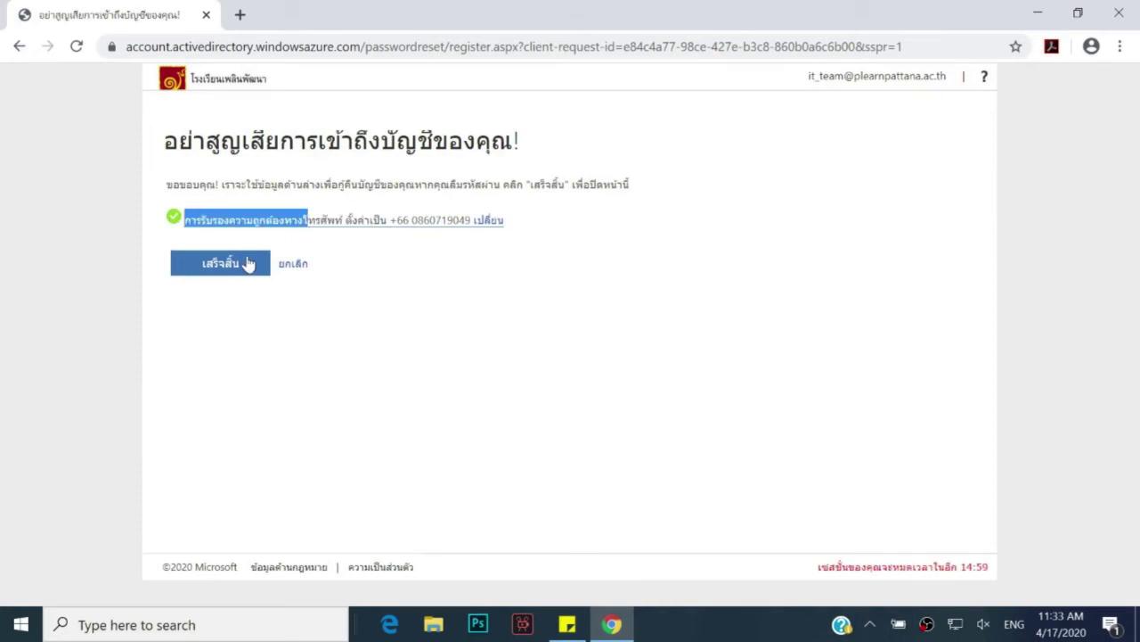
{"action": "left_click", "coordinate": [229, 262]}
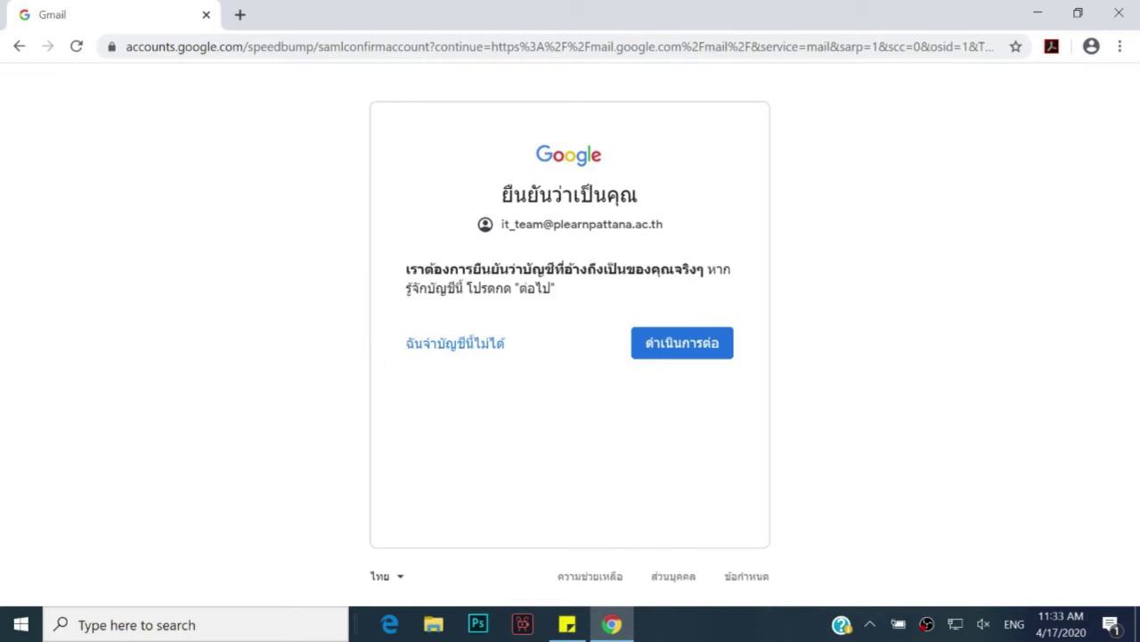
Continue with the school account and accept the new Google account terms to open Gmail
{"action": "left_click", "coordinate": [687, 352]}
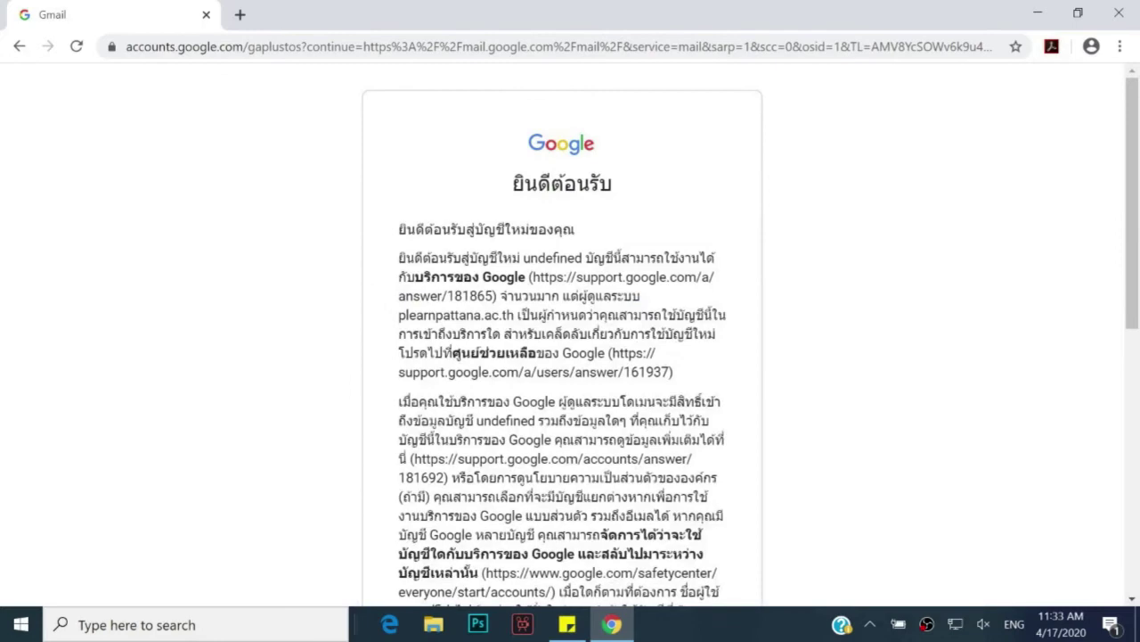
{"action": "scroll", "coordinate": [571, 305], "scroll_direction": "down", "scroll_amount": 2}
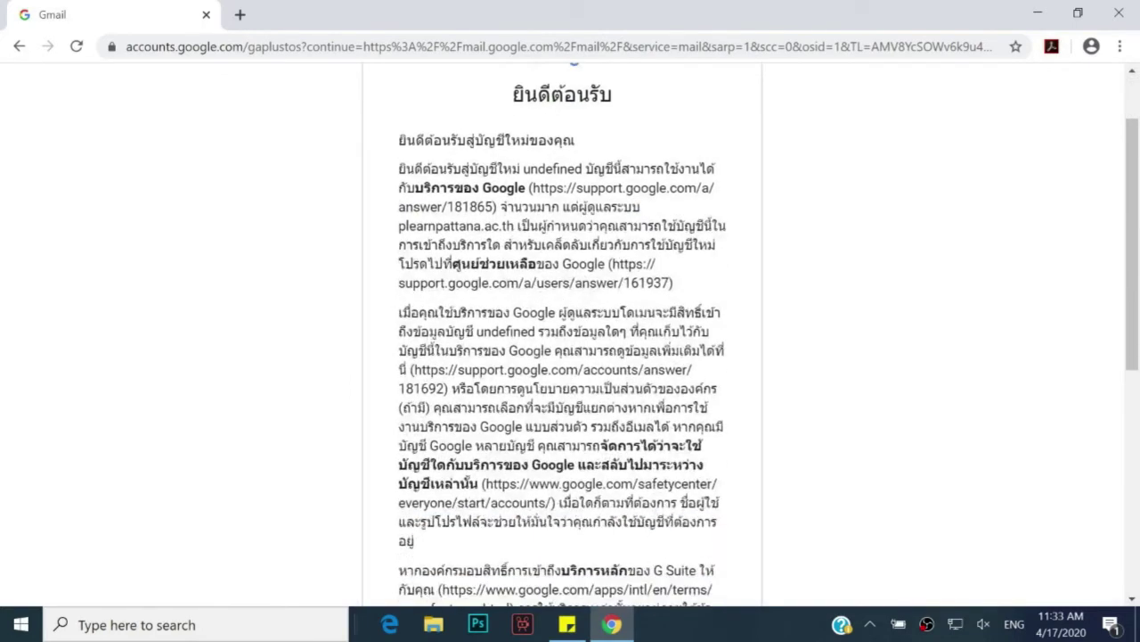
{"action": "scroll", "coordinate": [672, 486], "scroll_direction": "down", "scroll_amount": 4}
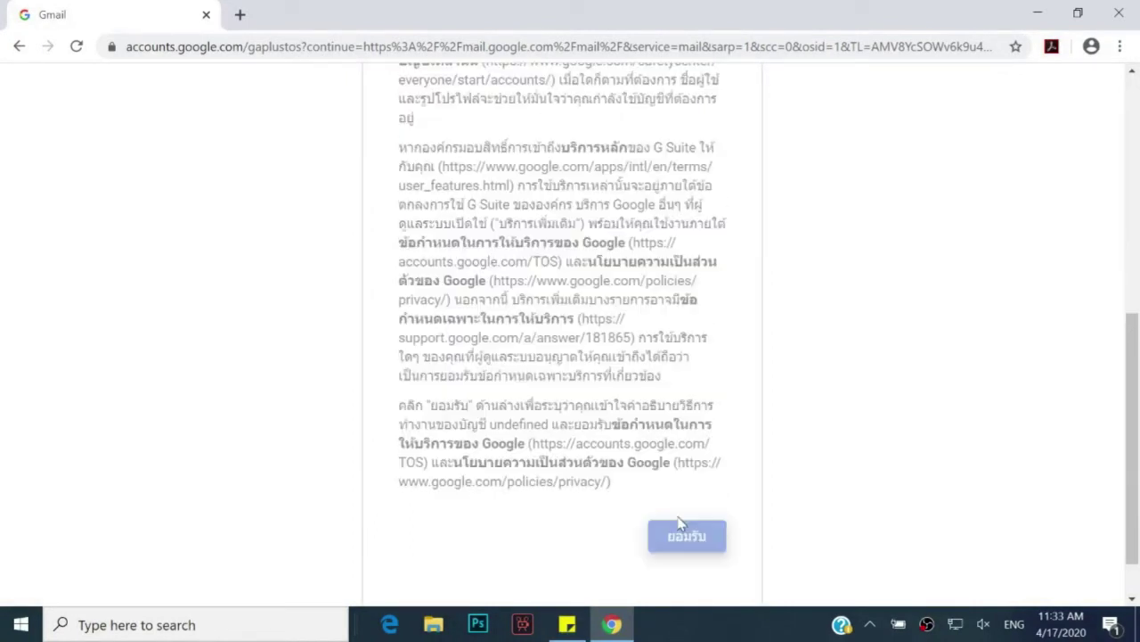
{"action": "left_click", "coordinate": [675, 520]}
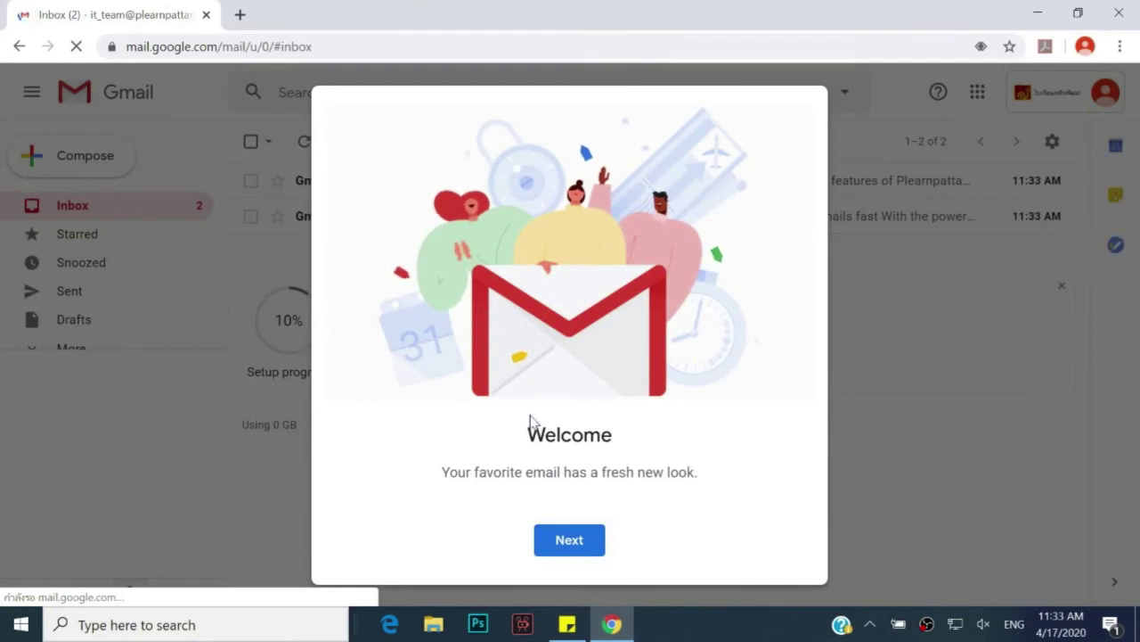
Get past the Gmail welcome keeping the Default view, then sign out of the school account
{"action": "left_click", "coordinate": [578, 543]}
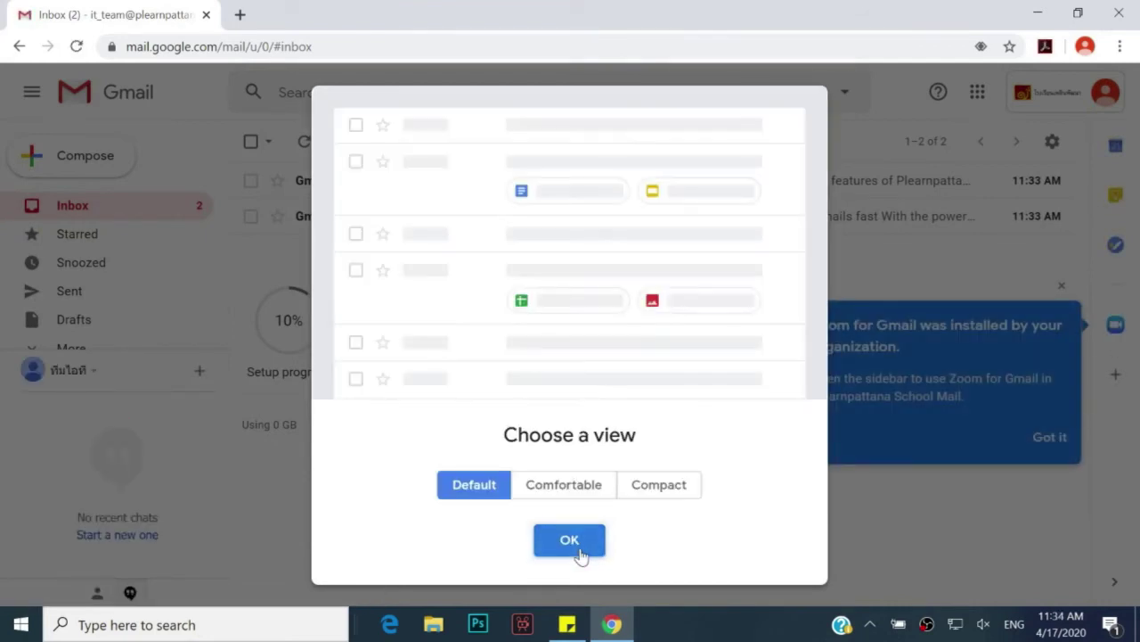
{"action": "left_click", "coordinate": [578, 550]}
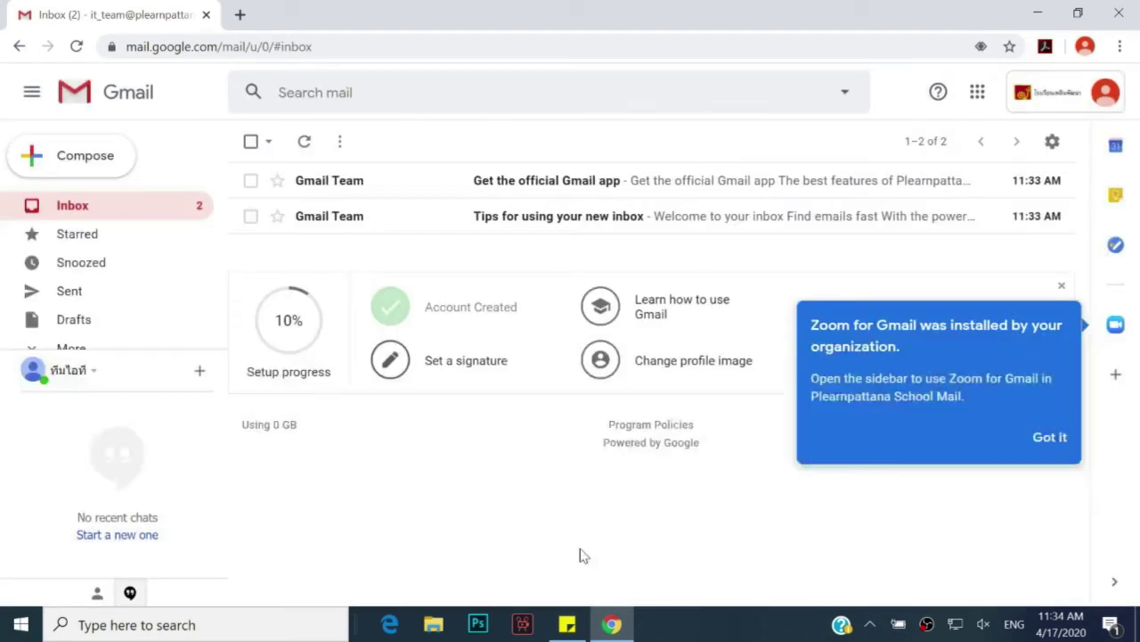
{"action": "left_click", "coordinate": [1064, 100]}
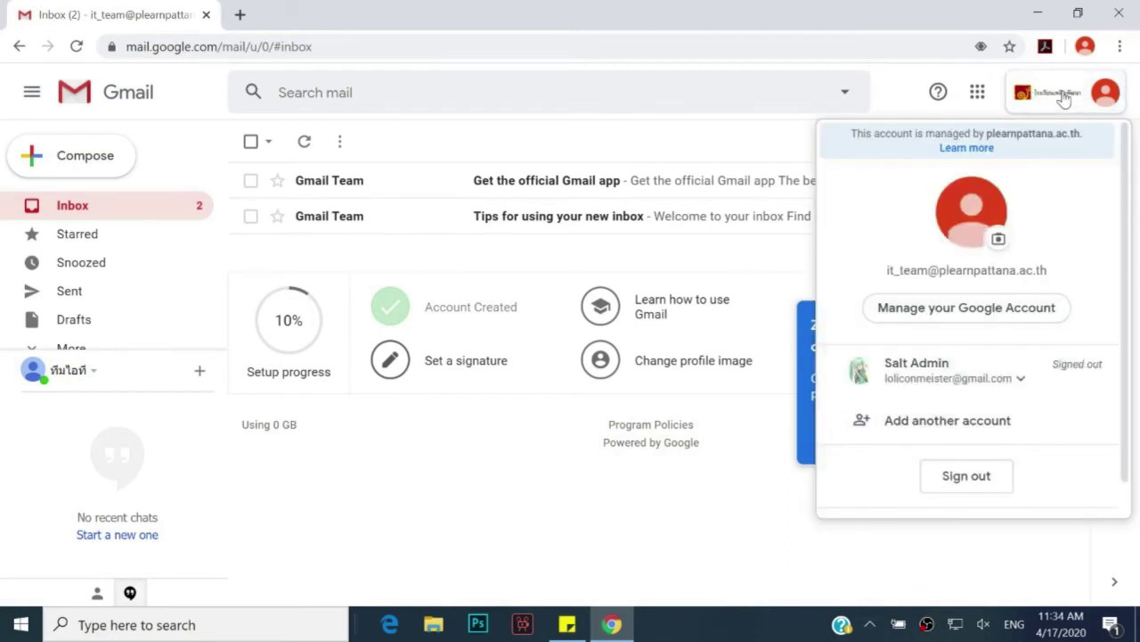
{"action": "left_click", "coordinate": [973, 483]}
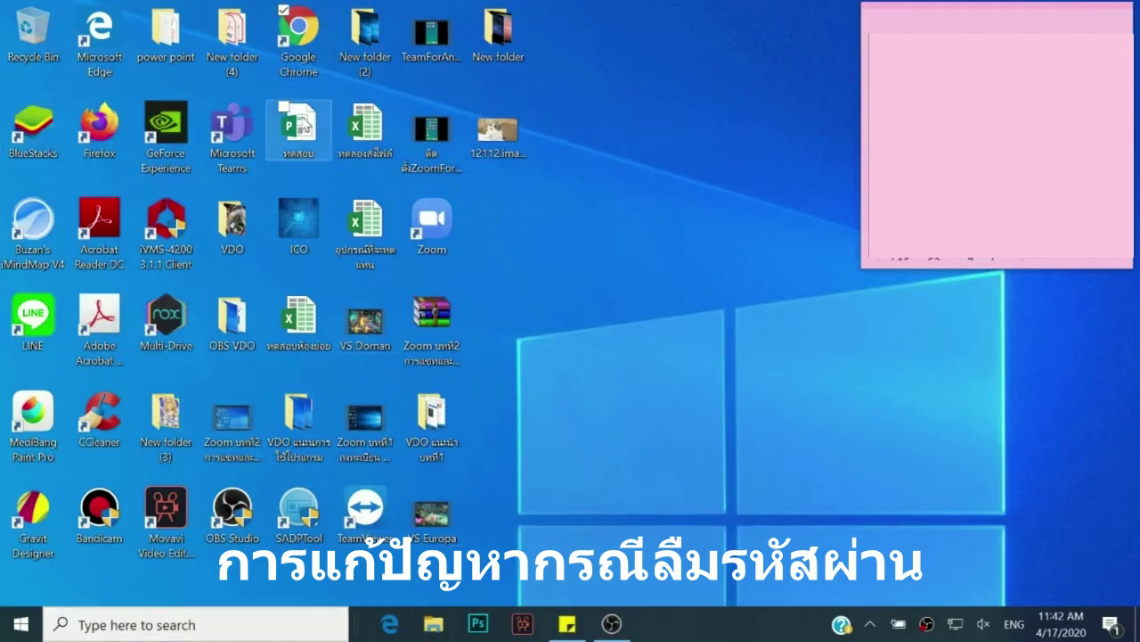
Relaunch Chrome, search 'gmail', and pick the school account in both Google and Microsoft choosers
{"action": "double_click", "coordinate": [298, 29]}
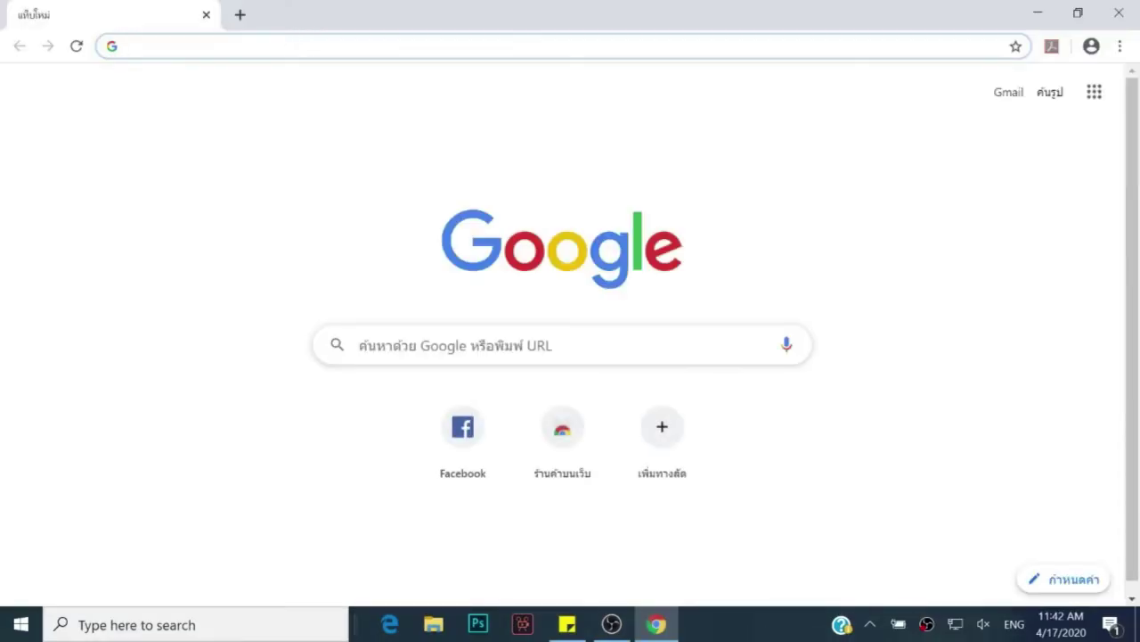
{"action": "type", "text": "g"}
{"action": "key", "text": "Return"}
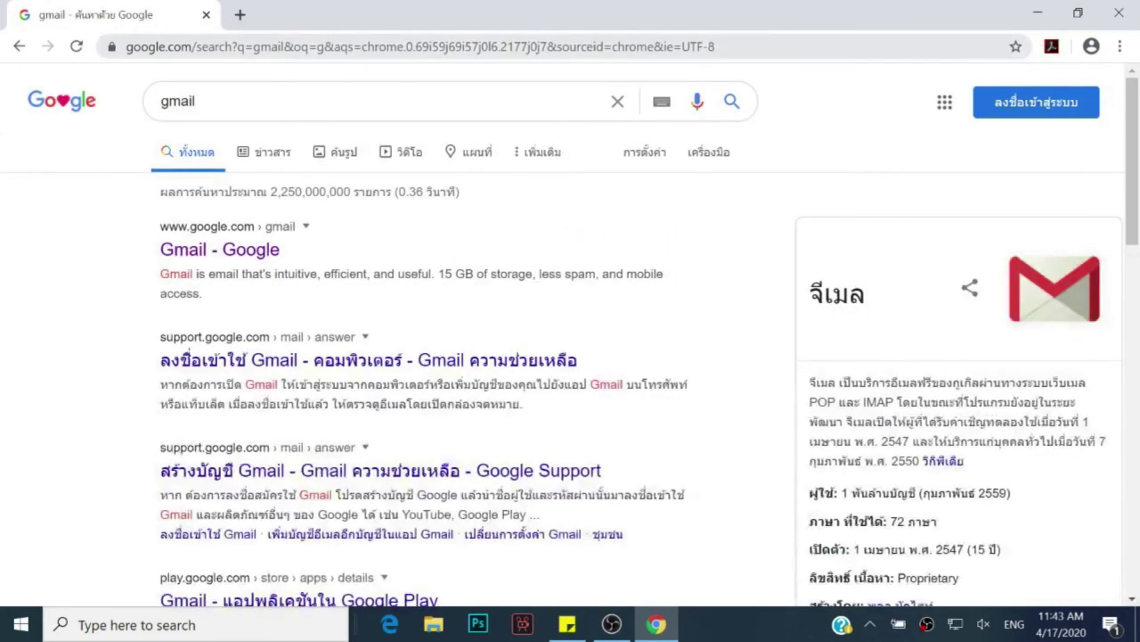
{"action": "left_click", "coordinate": [1023, 105]}
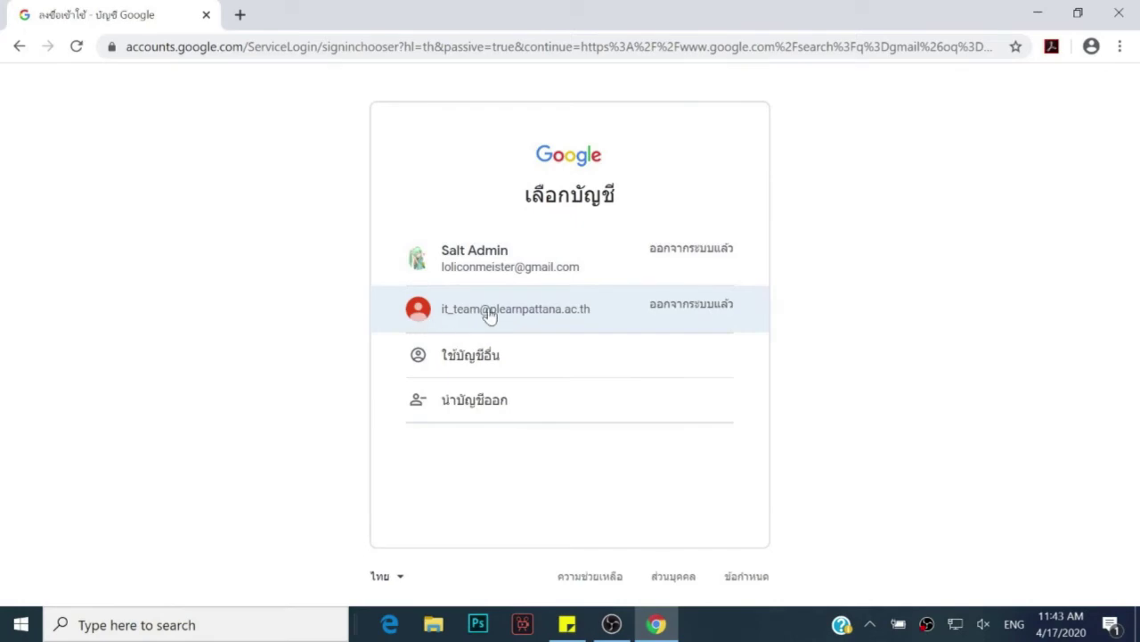
{"action": "left_click", "coordinate": [493, 318]}
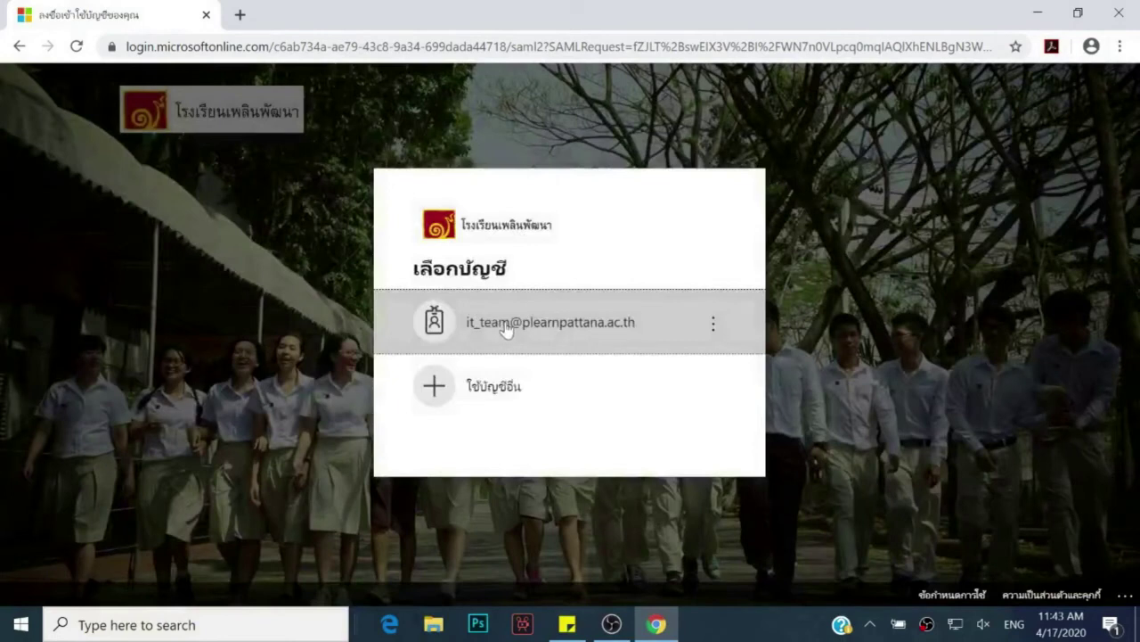
{"action": "left_click", "coordinate": [450, 314]}
{"action": "left_click", "coordinate": [516, 333]}
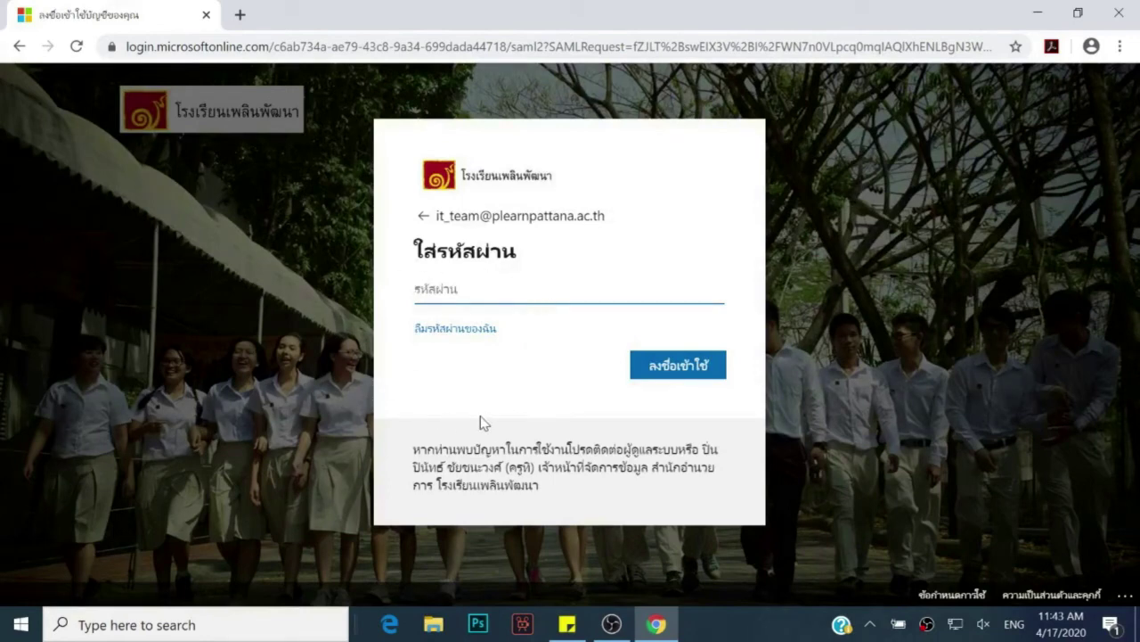
Start 'Forgot my password', submit a refreshed captcha code, and choose texting the mobile phone
{"action": "left_click", "coordinate": [443, 331]}
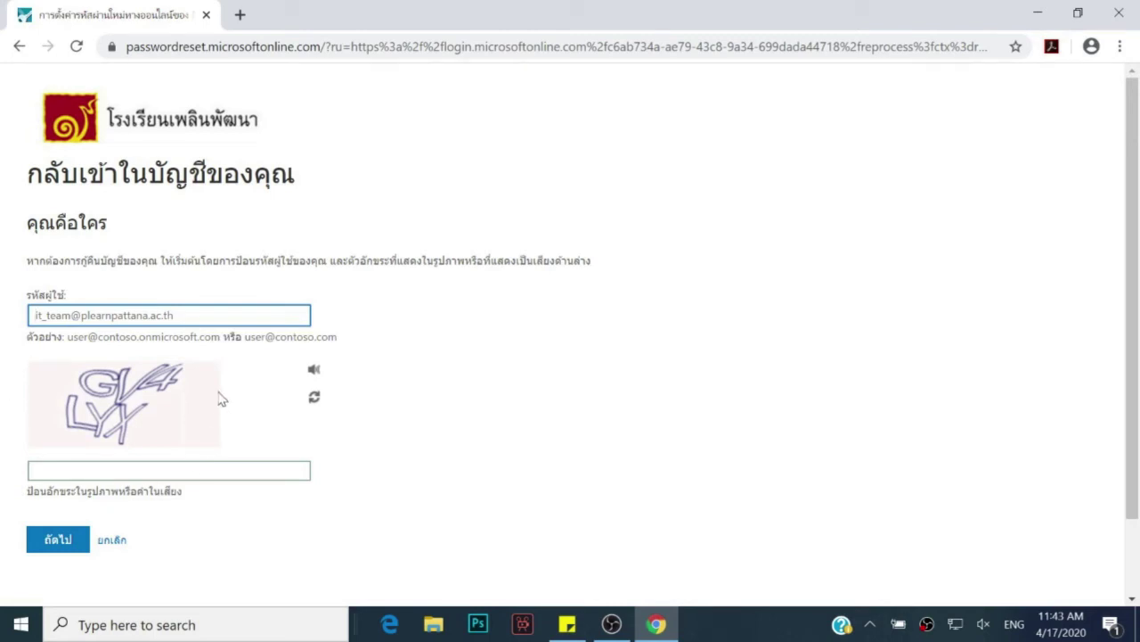
{"action": "left_click", "coordinate": [315, 401]}
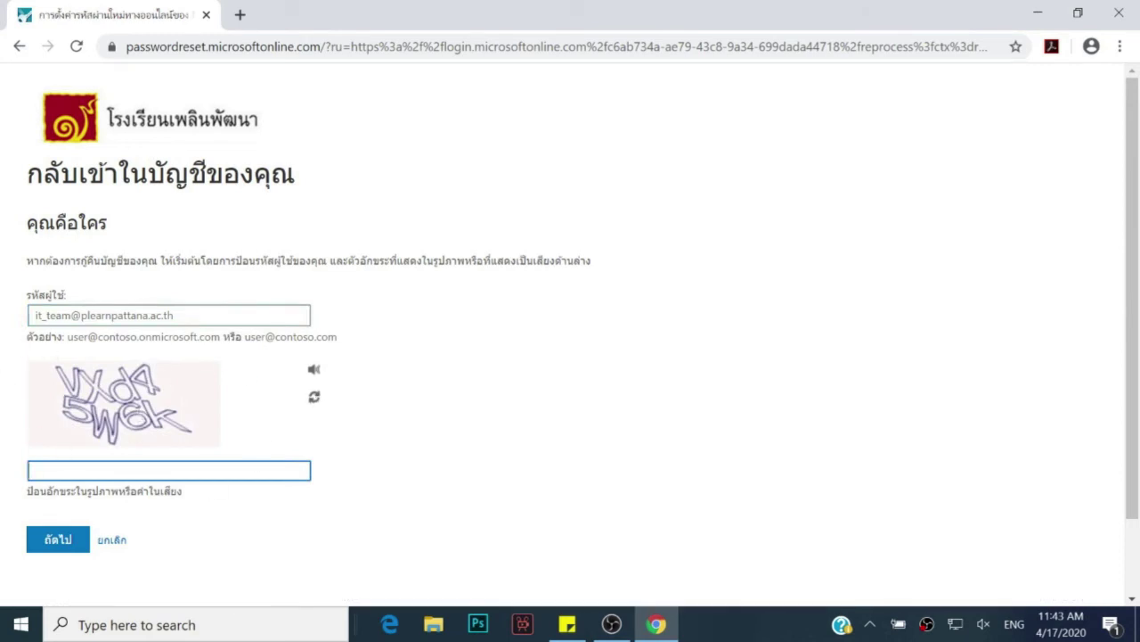
{"action": "type", "text": "Vxd45W6K"}
{"action": "left_click", "coordinate": [51, 540]}
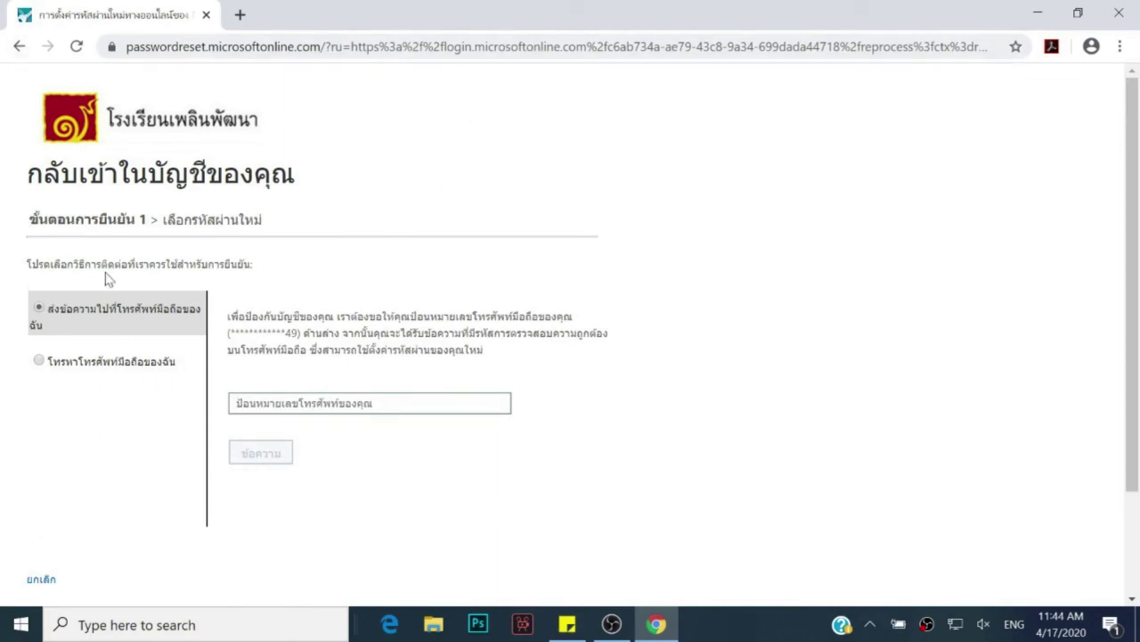
{"action": "left_click", "coordinate": [39, 362]}
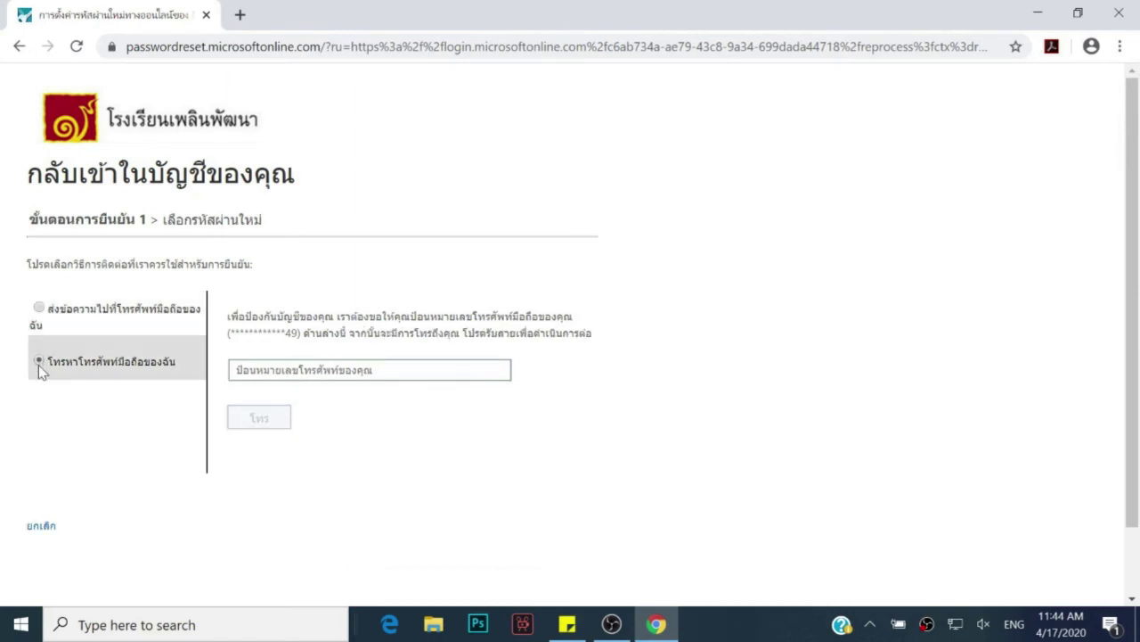
{"action": "left_click", "coordinate": [40, 308]}
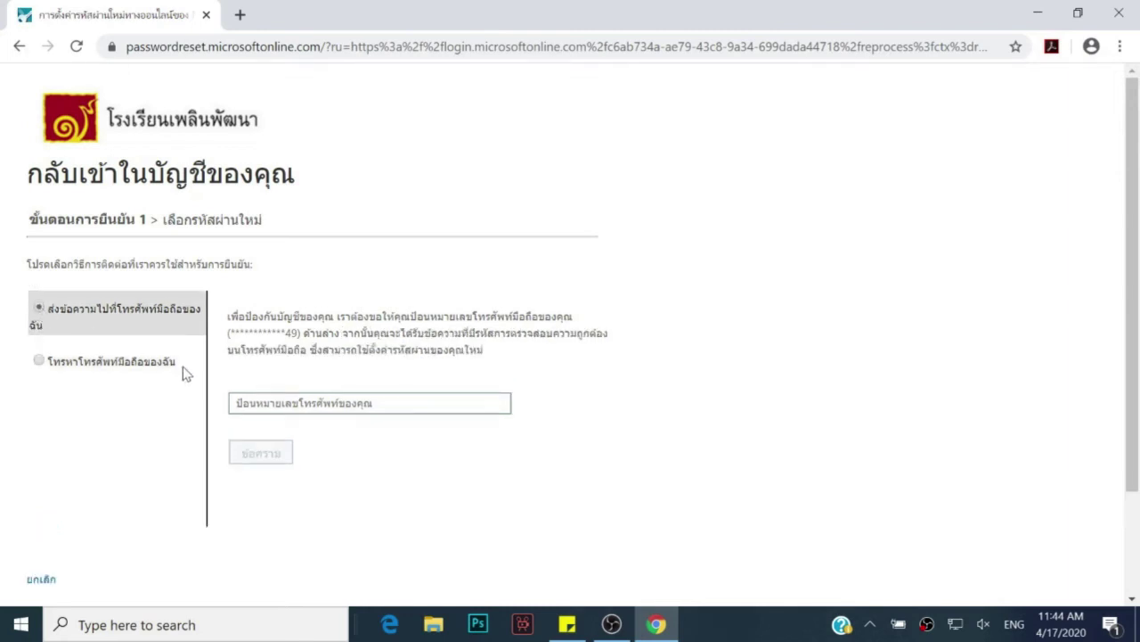